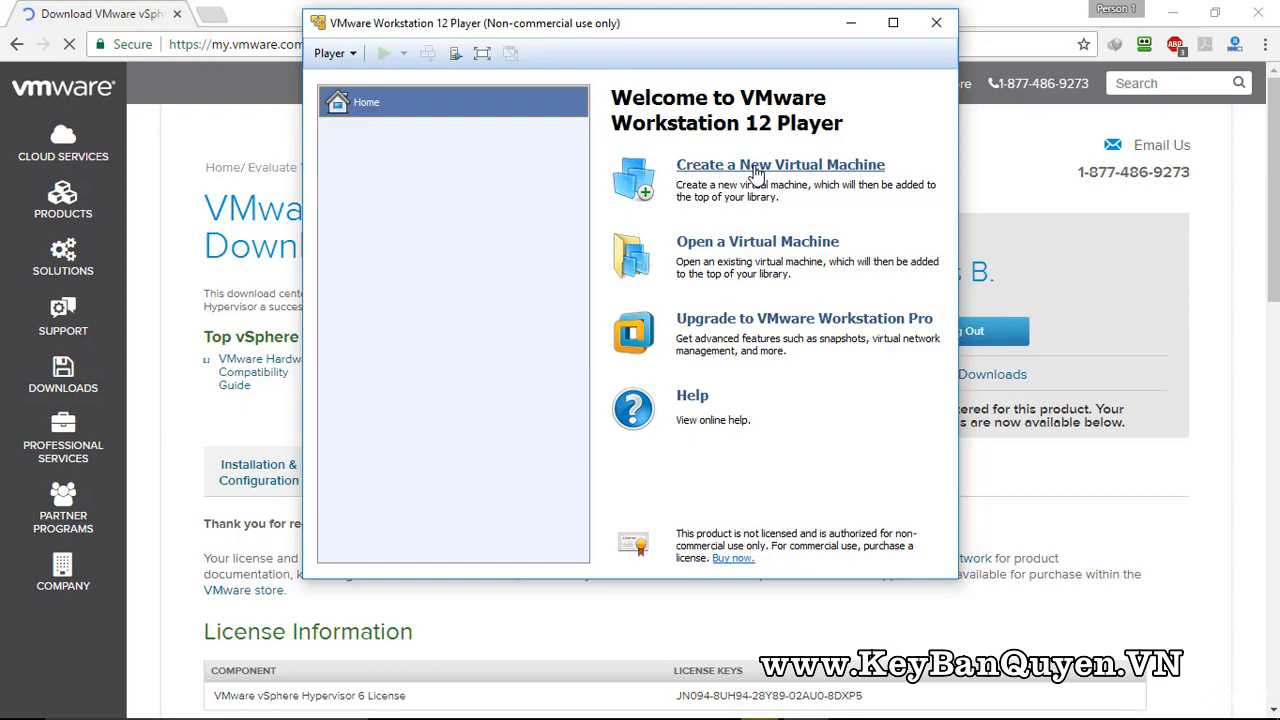
# Step: Start creating a new virtual machine and select the VMware-VMvisor-Installer-201701001 ISO from the ISO Images folder as its installer image
pyautogui.click(752, 172)
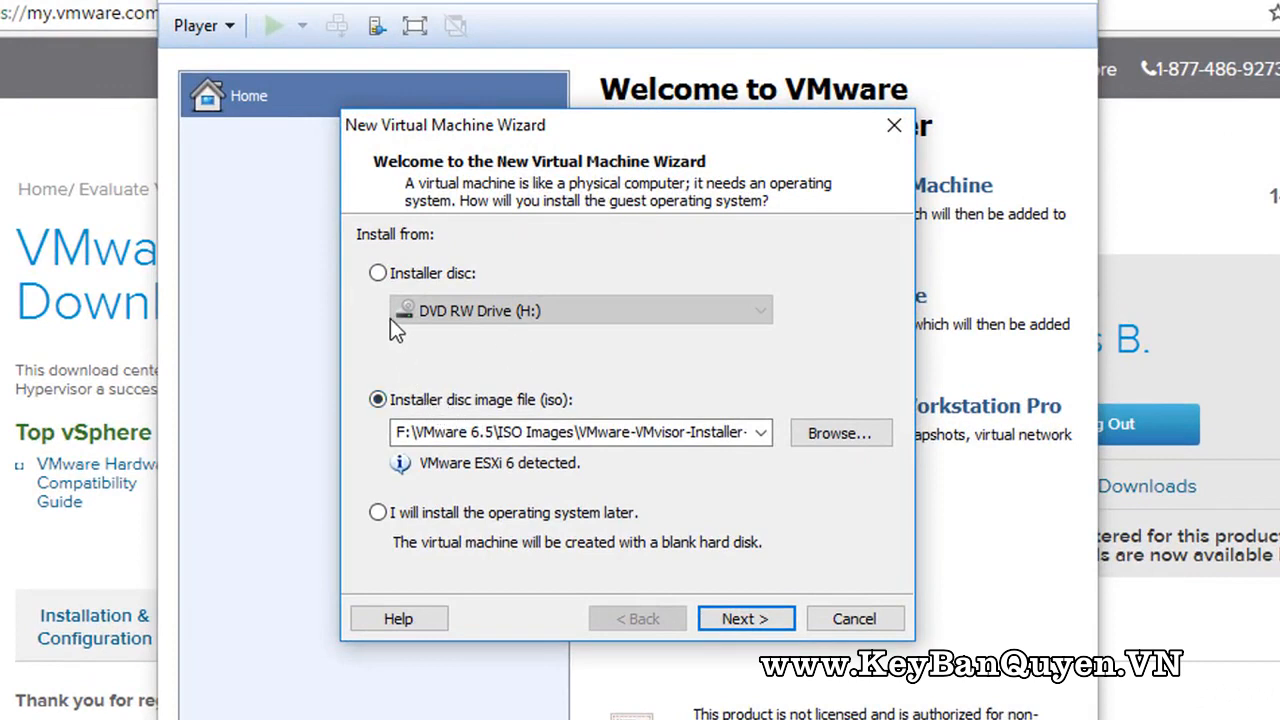
pyautogui.click(379, 275)
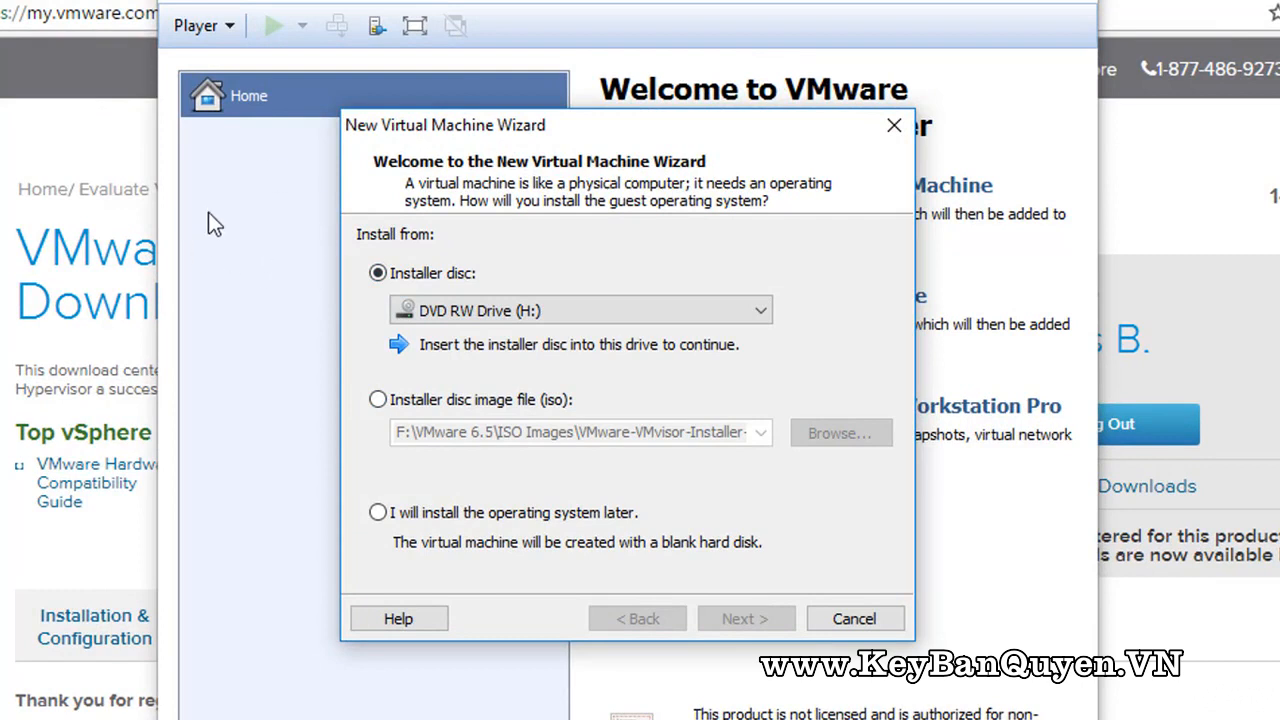
pyautogui.click(418, 405)
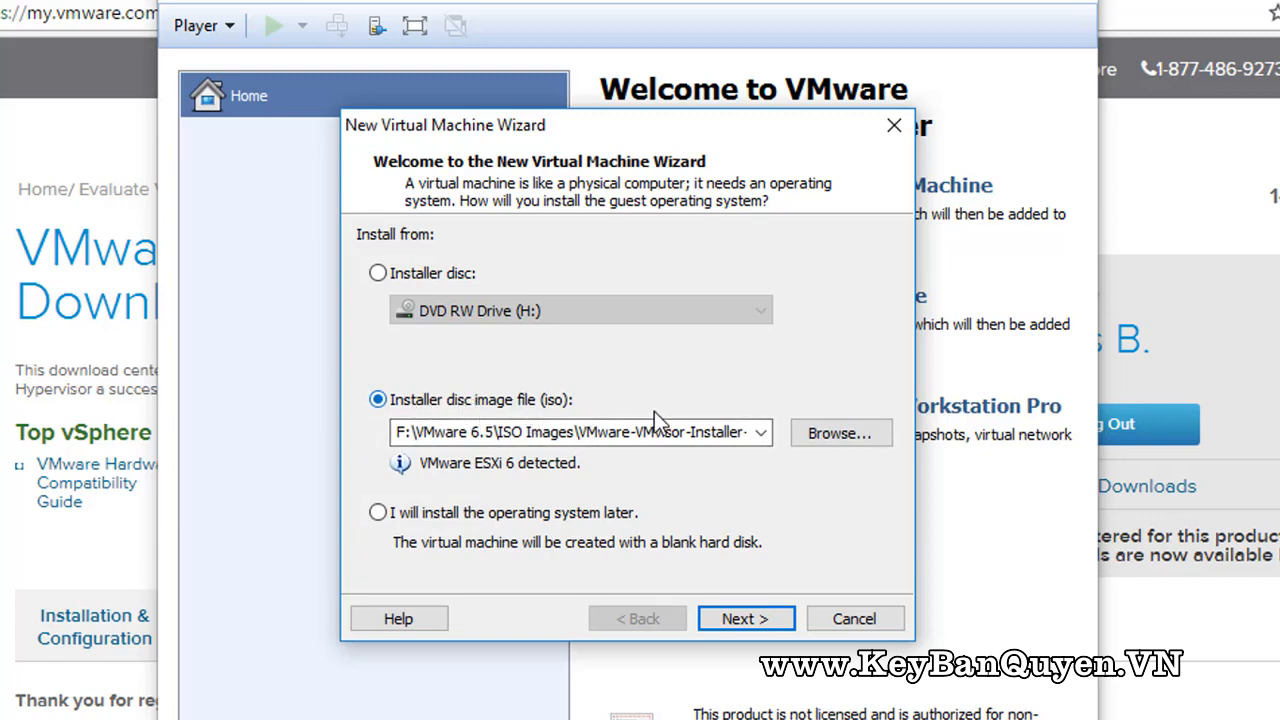
pyautogui.click(855, 433)
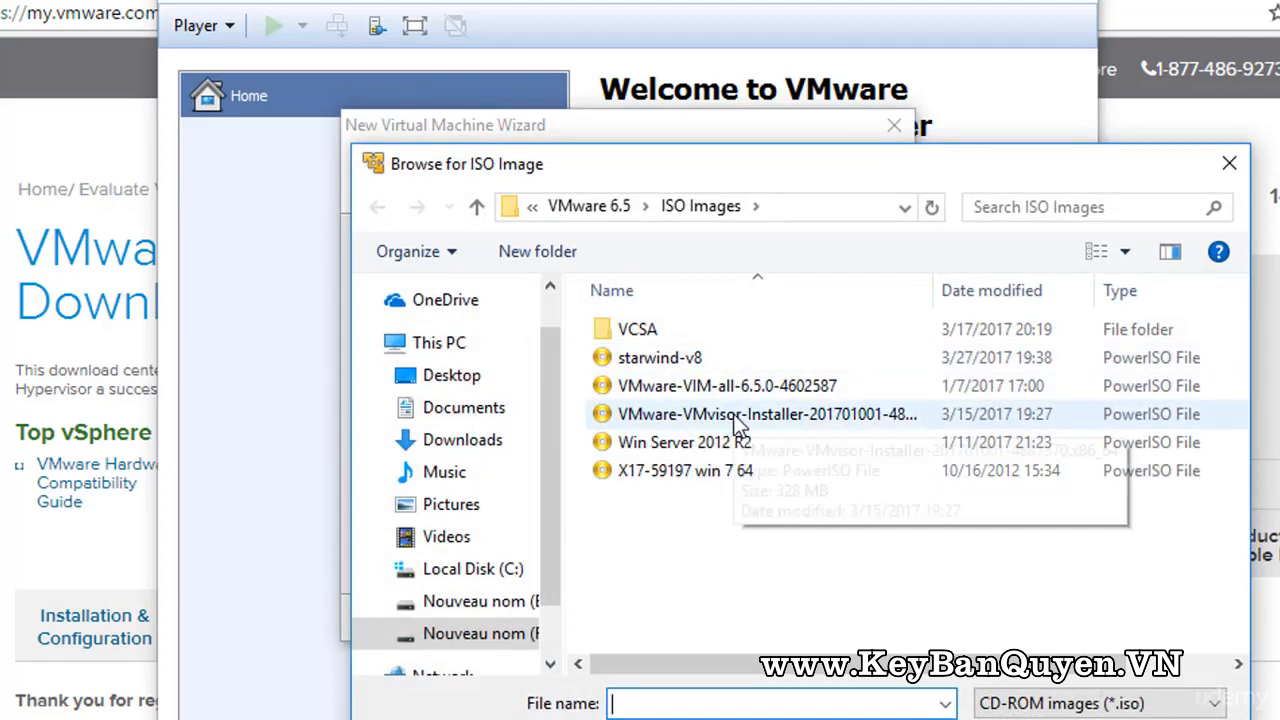
pyautogui.click(740, 423)
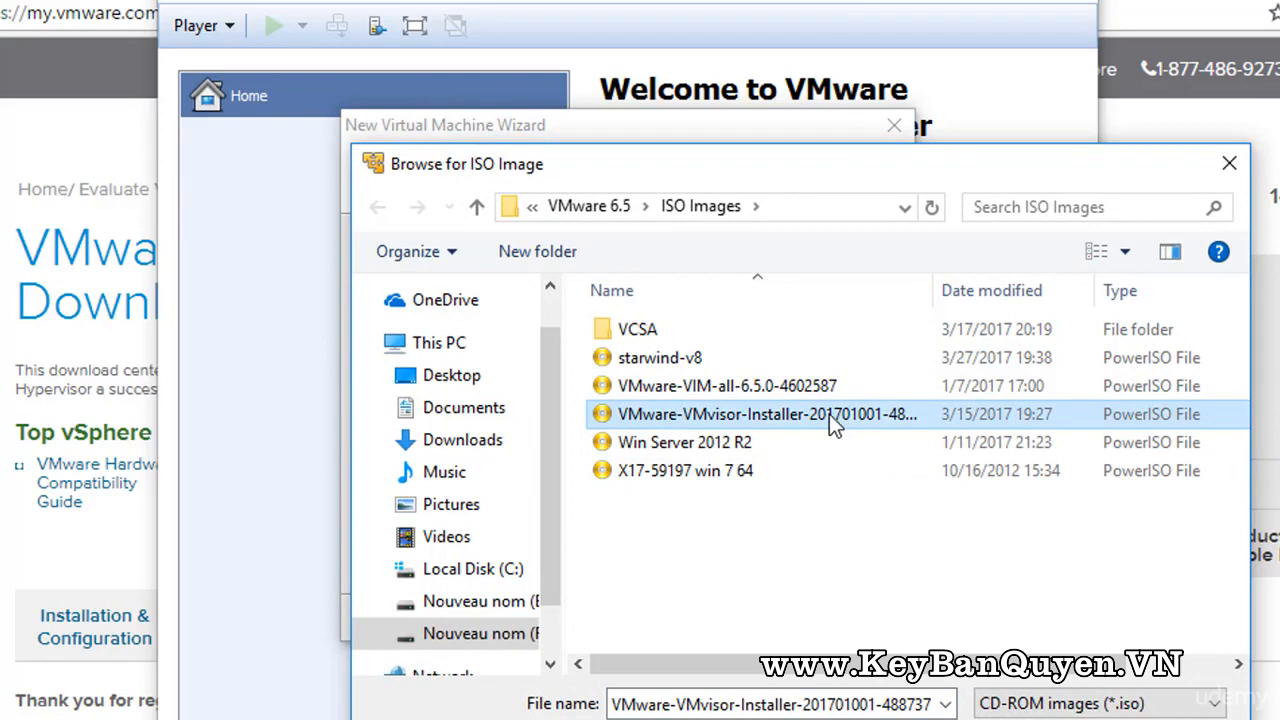
pyautogui.doubleClick(780, 428)
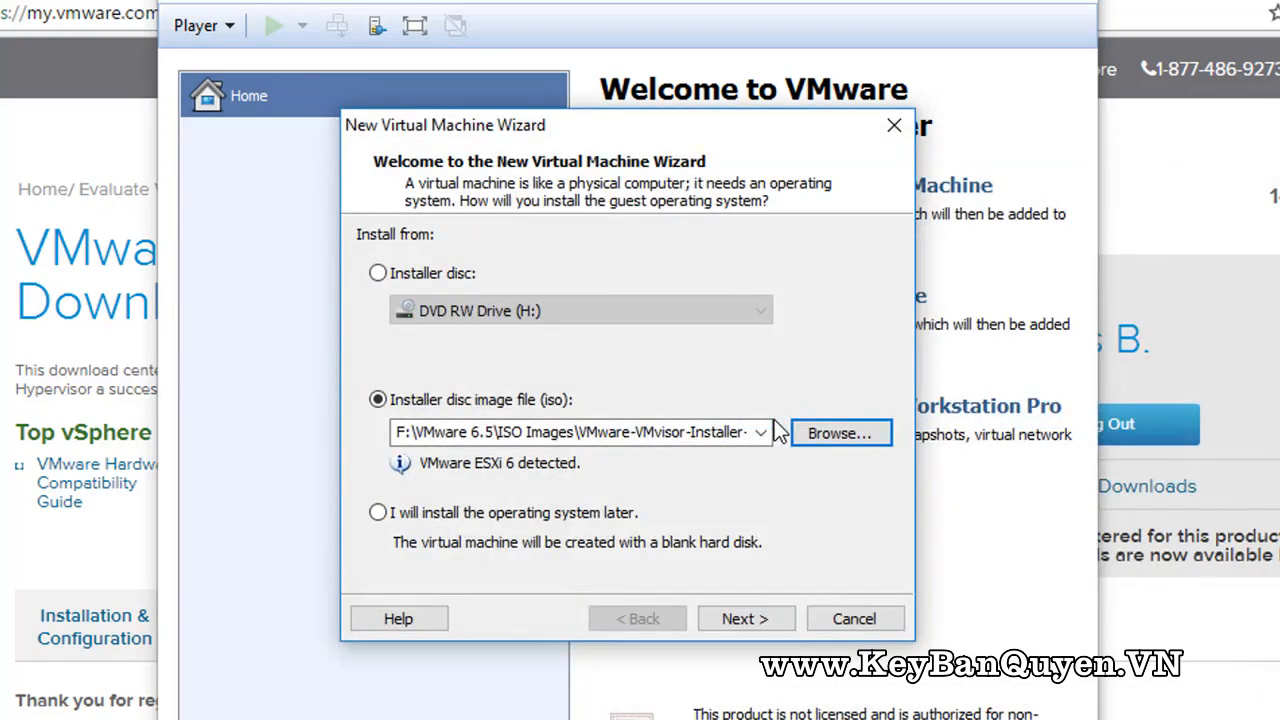
pyautogui.click(518, 514)
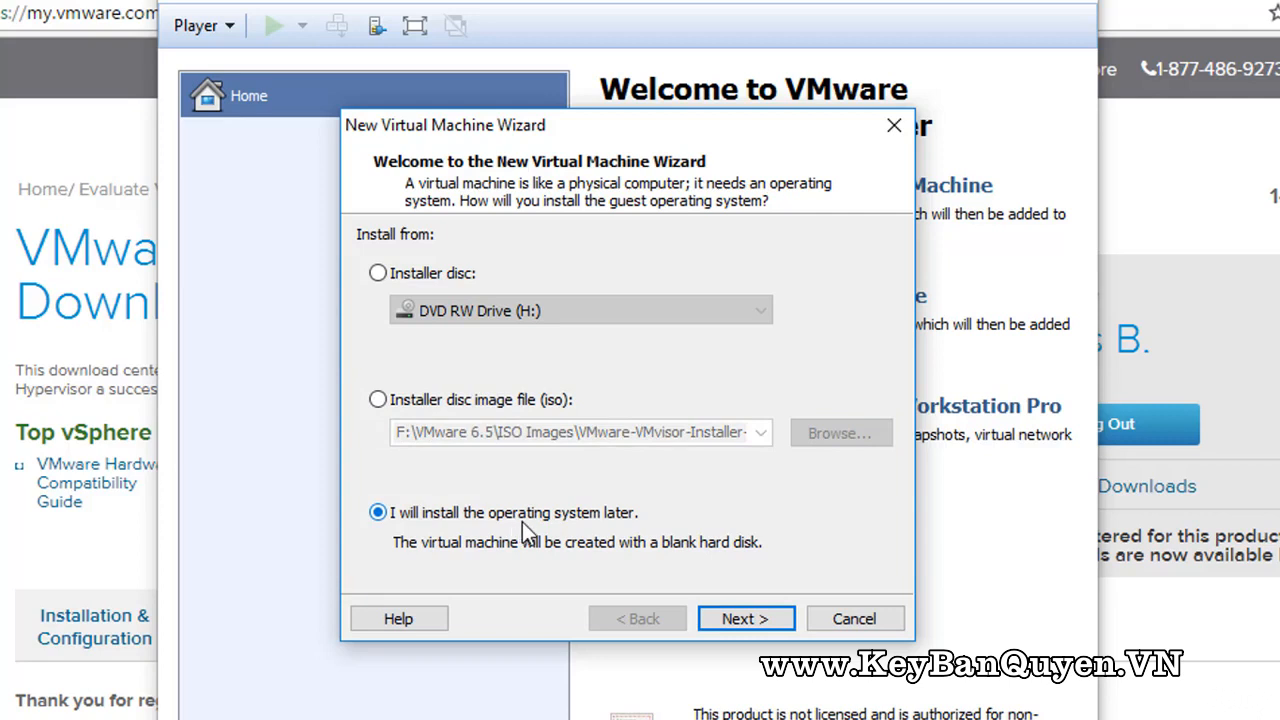
pyautogui.click(450, 401)
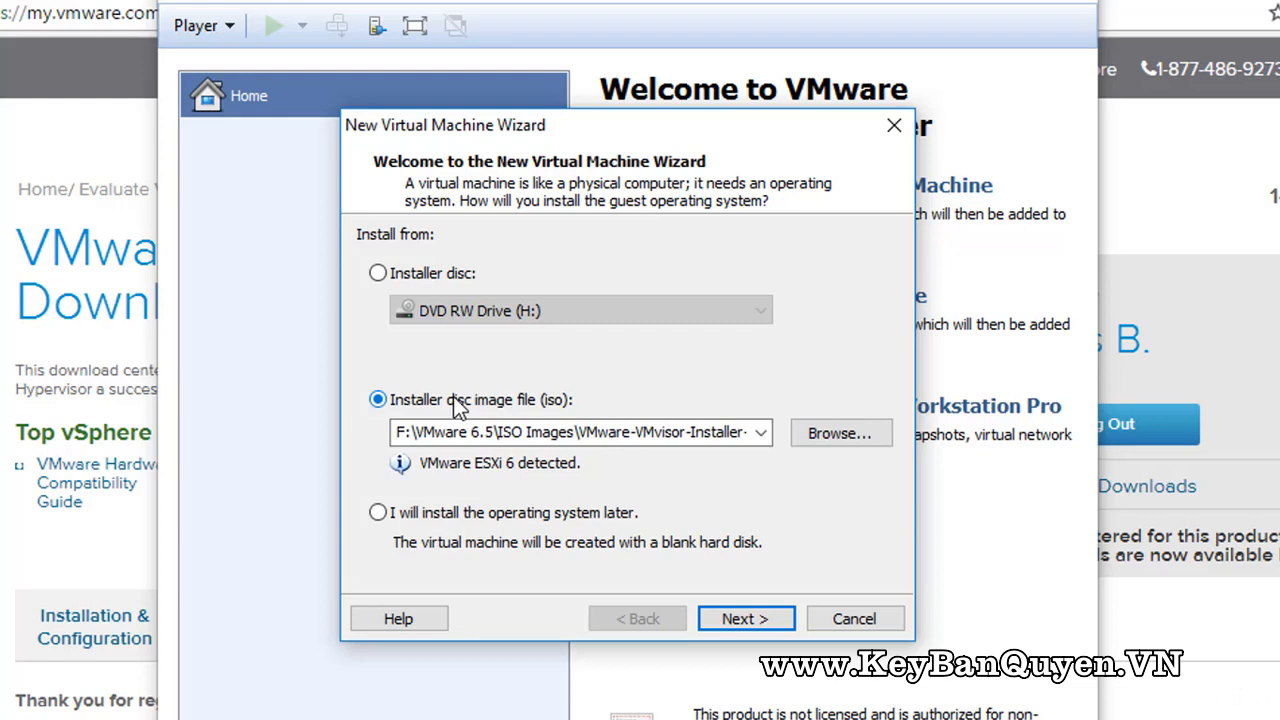
pyautogui.click(468, 516)
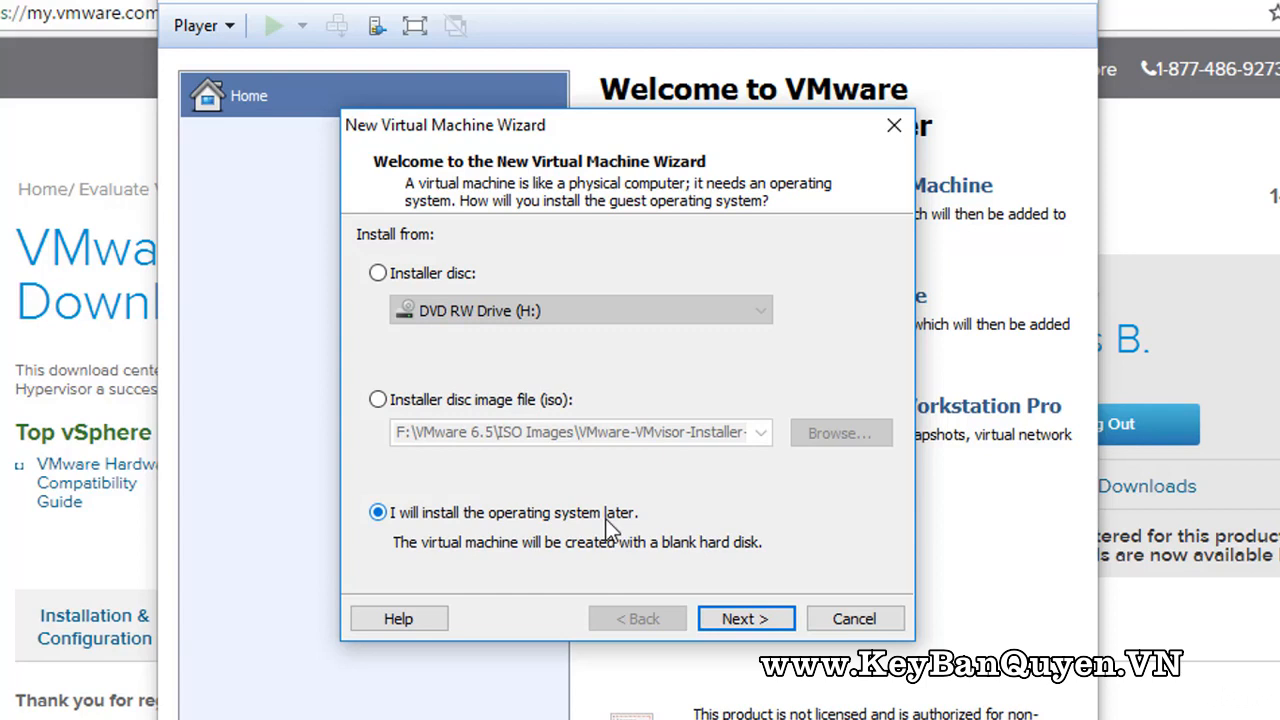
pyautogui.click(437, 400)
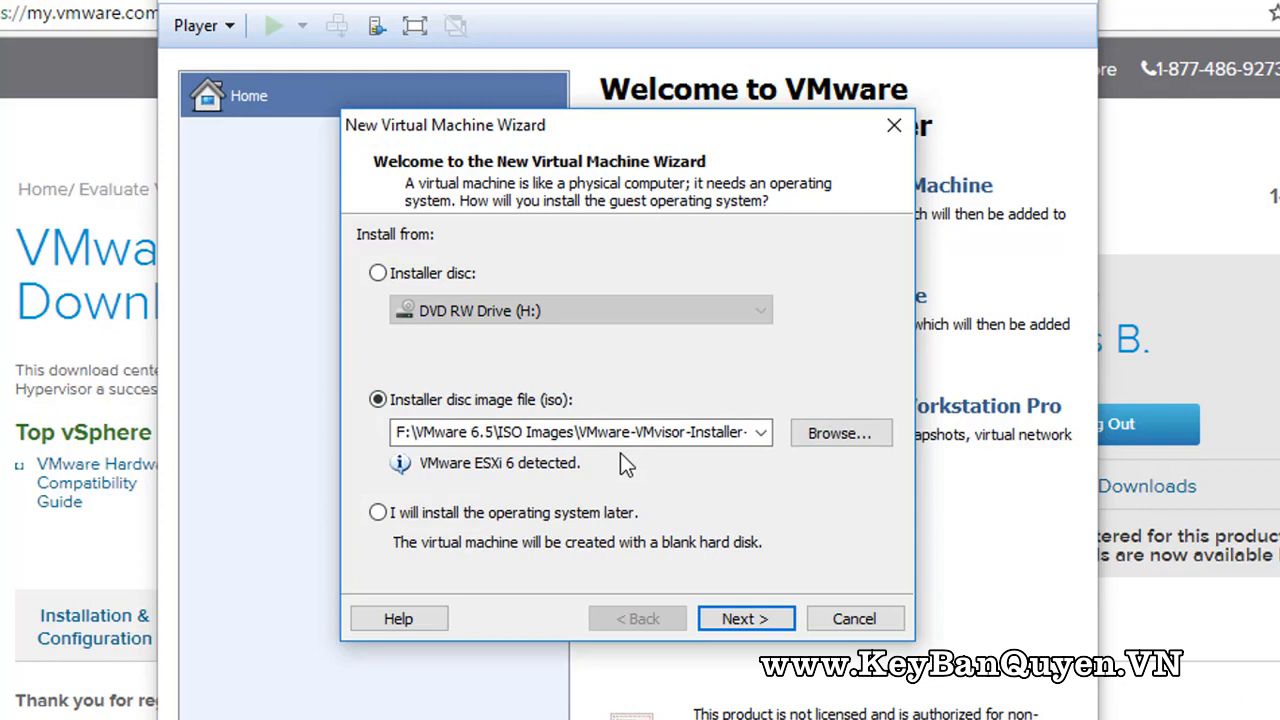
# Step: Name the virtual machine "ESXi 1" and accept the default storage location
pyautogui.click(762, 620)
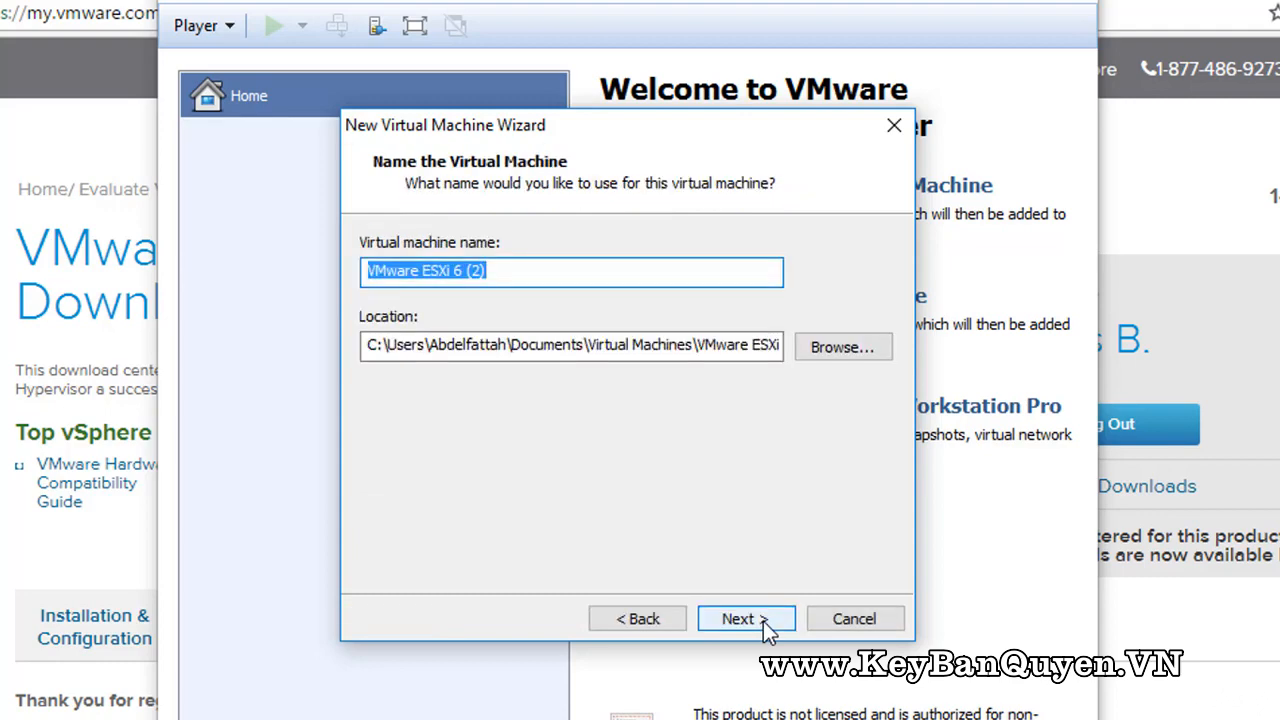
pyautogui.click(425, 277)
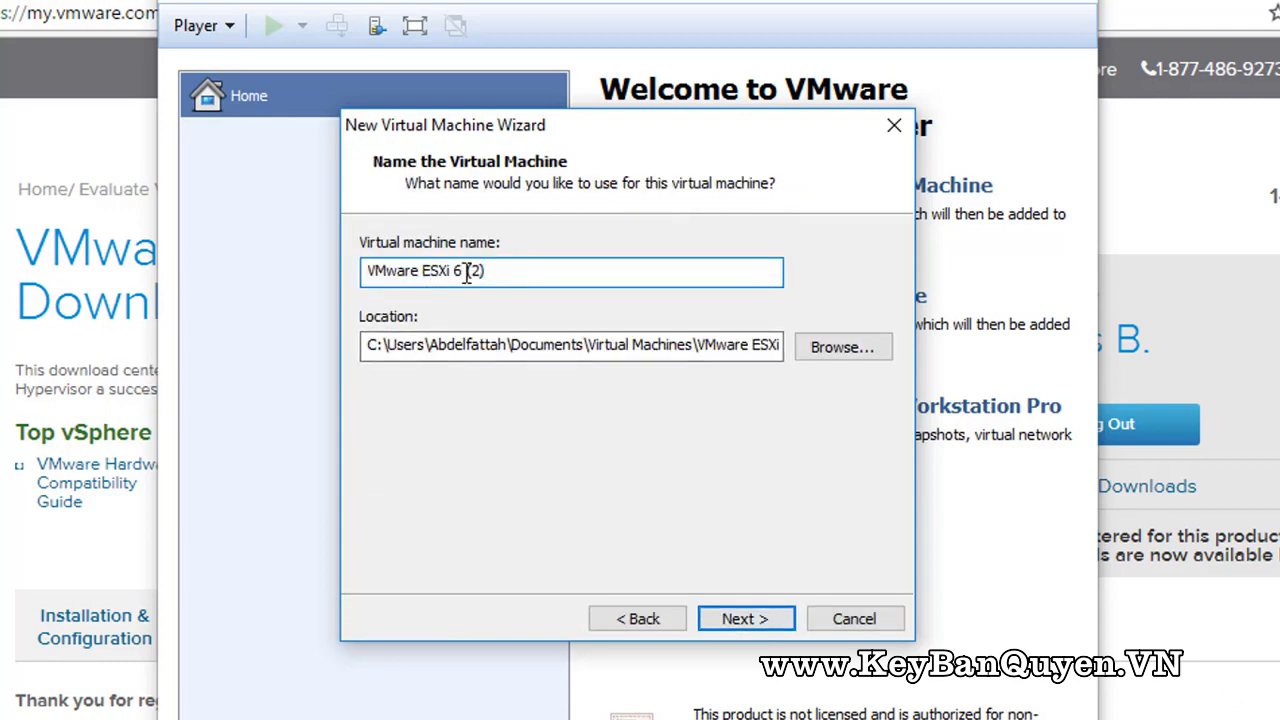
pyautogui.moveTo(495, 271); pyautogui.dragTo(366, 271)
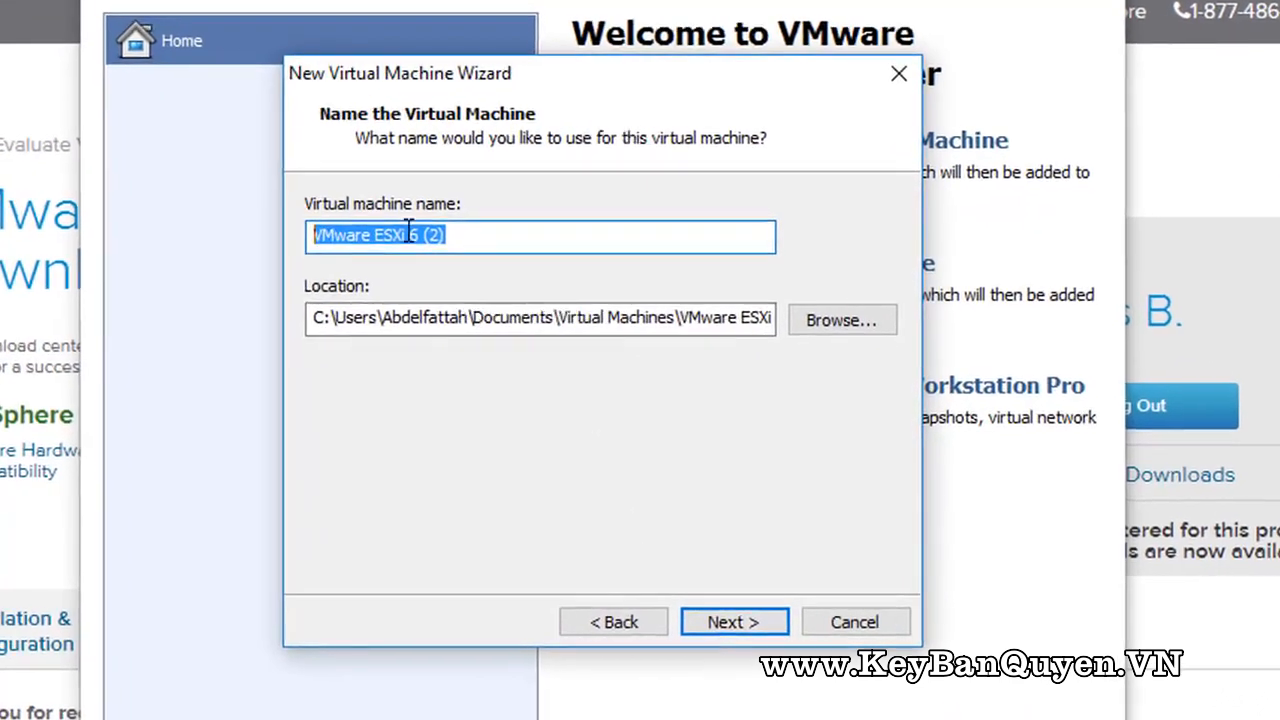
pyautogui.click(494, 267)
pyautogui.moveTo(457, 234); pyautogui.dragTo(407, 236)
pyautogui.press('BackSpace')
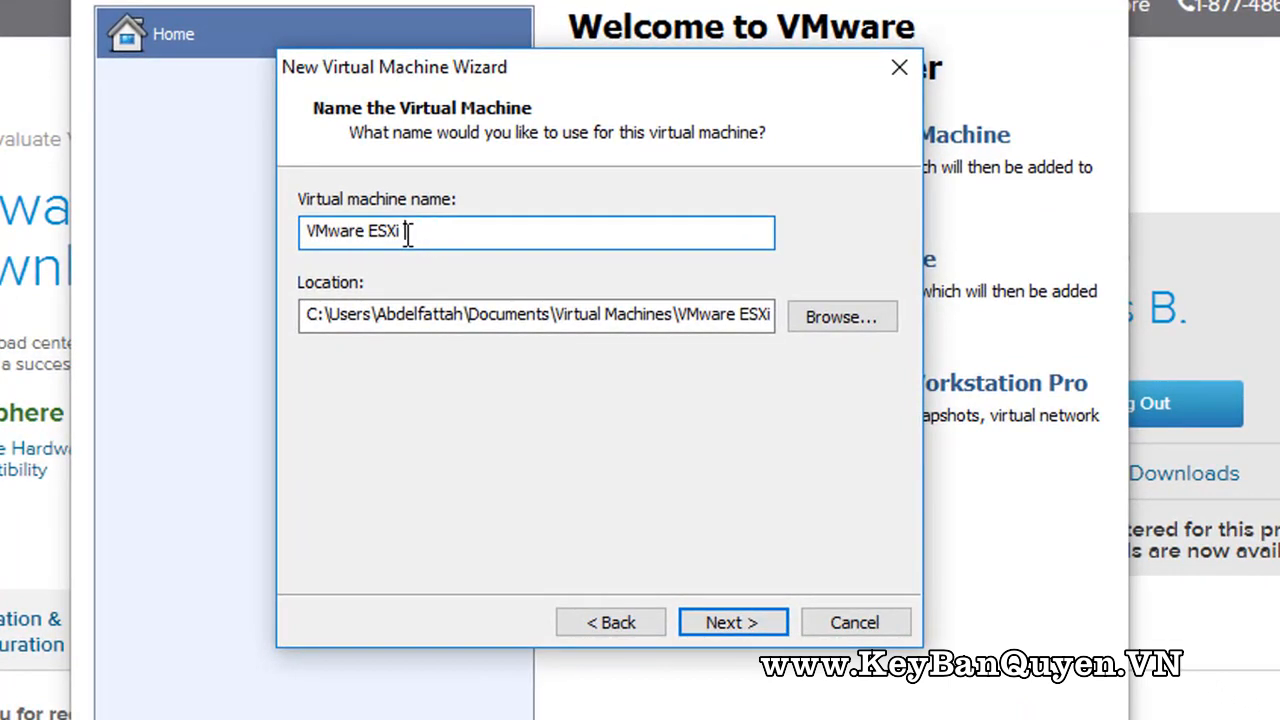
pyautogui.press('BackSpace')
pyautogui.press('Home')
pyautogui.press('Delete')
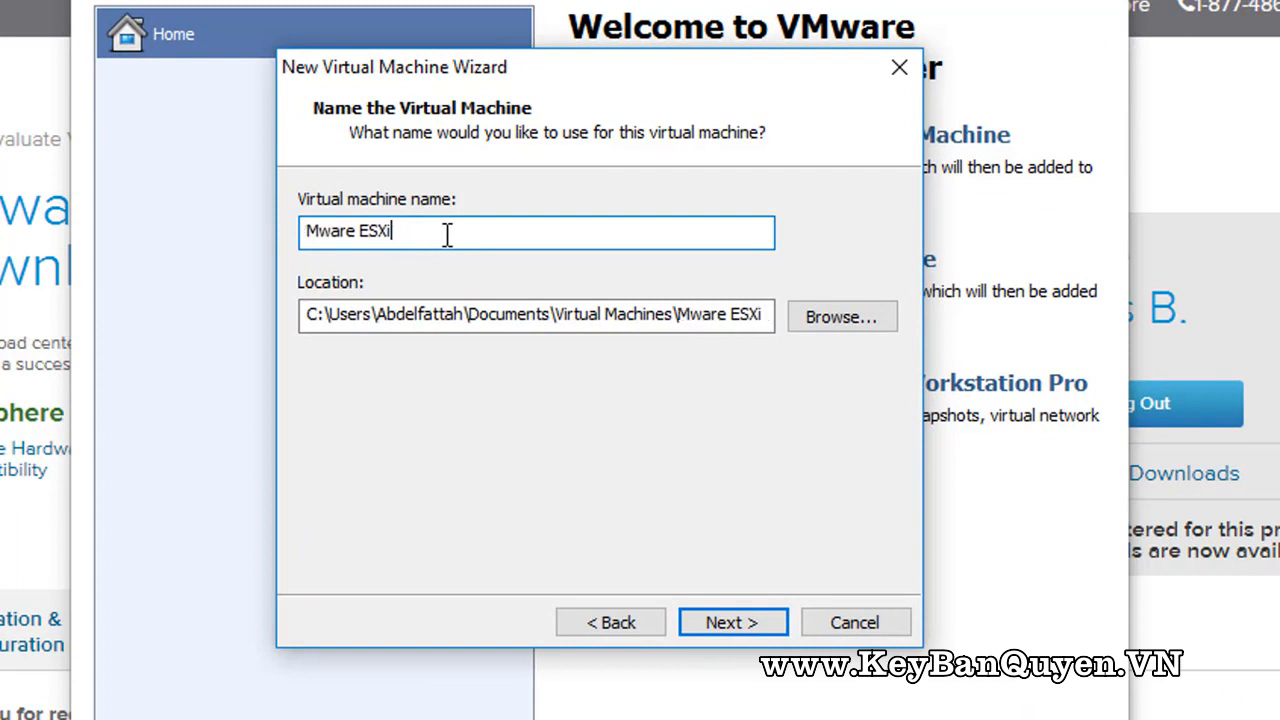
pyautogui.doubleClick(326, 231)
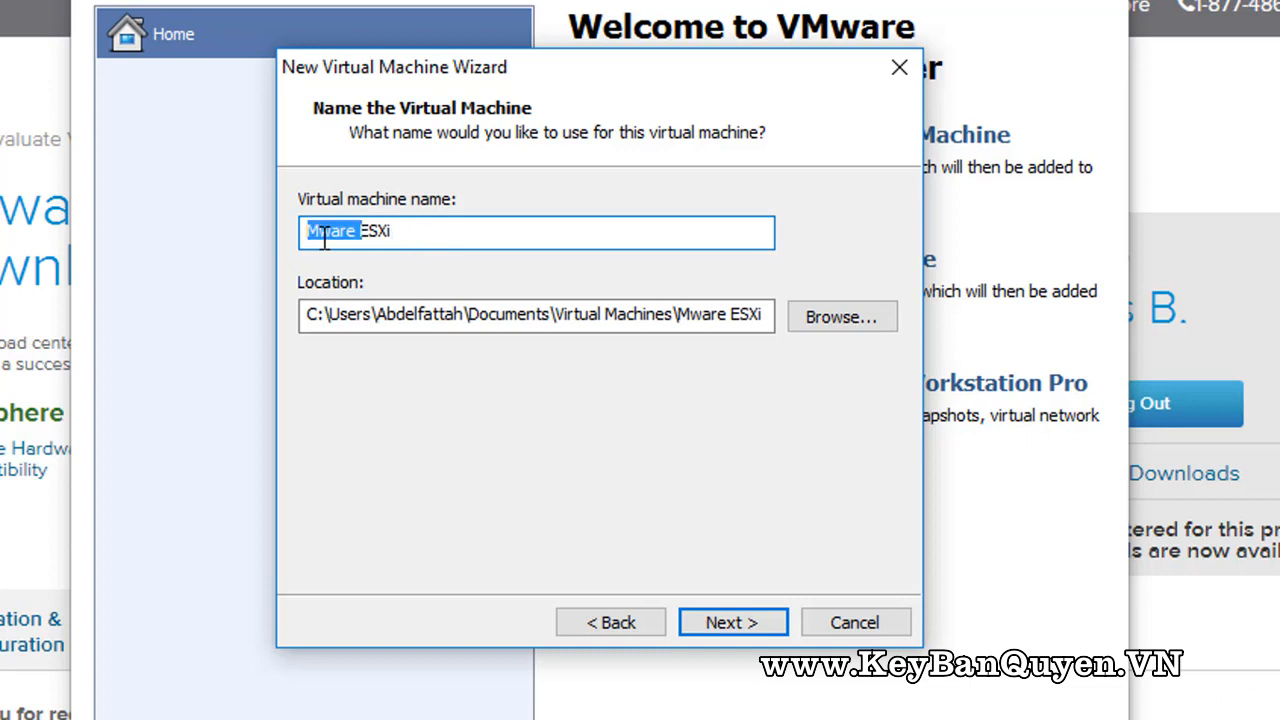
pyautogui.press('Delete')
pyautogui.write('1')
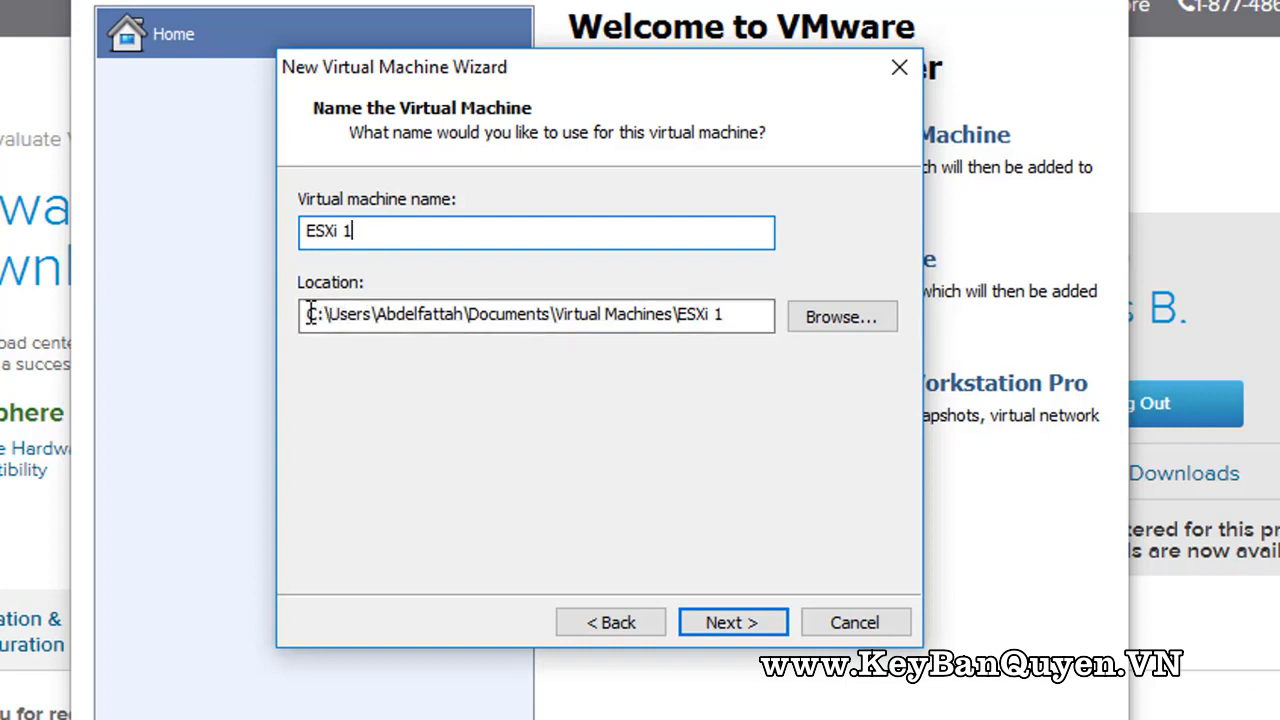
pyautogui.moveTo(306, 313); pyautogui.dragTo(718, 314)
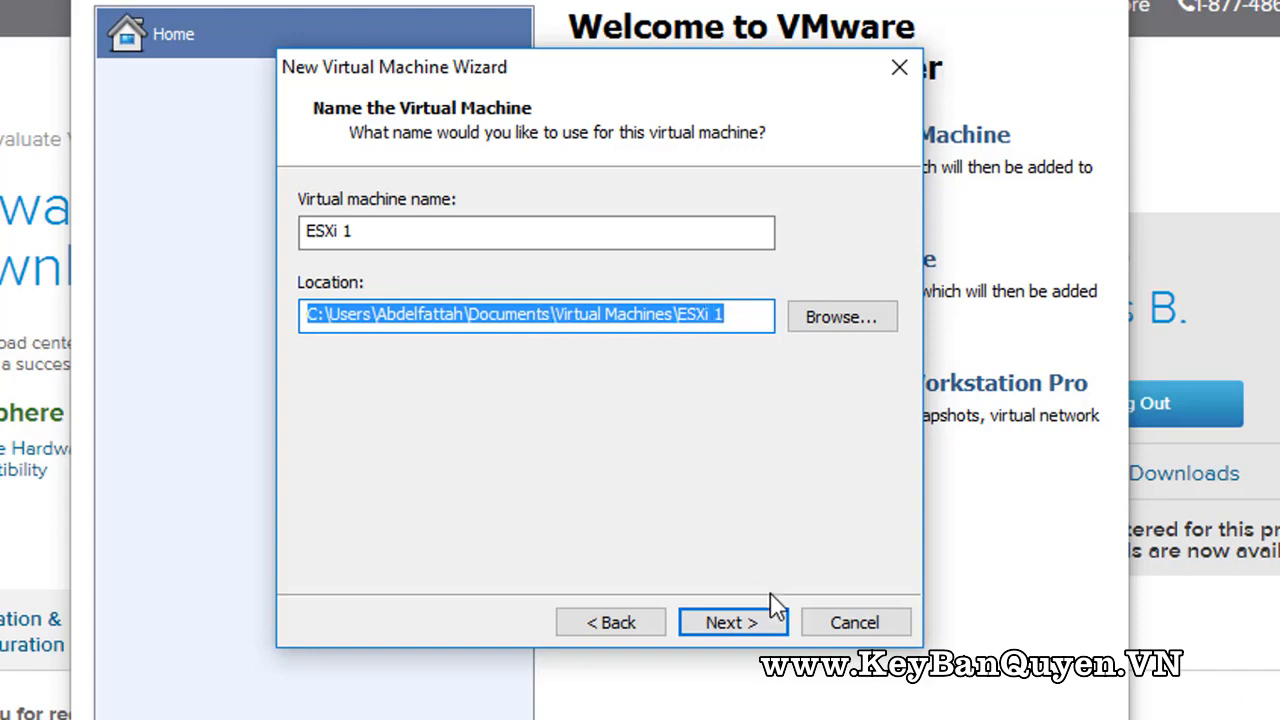
pyautogui.click(765, 628)
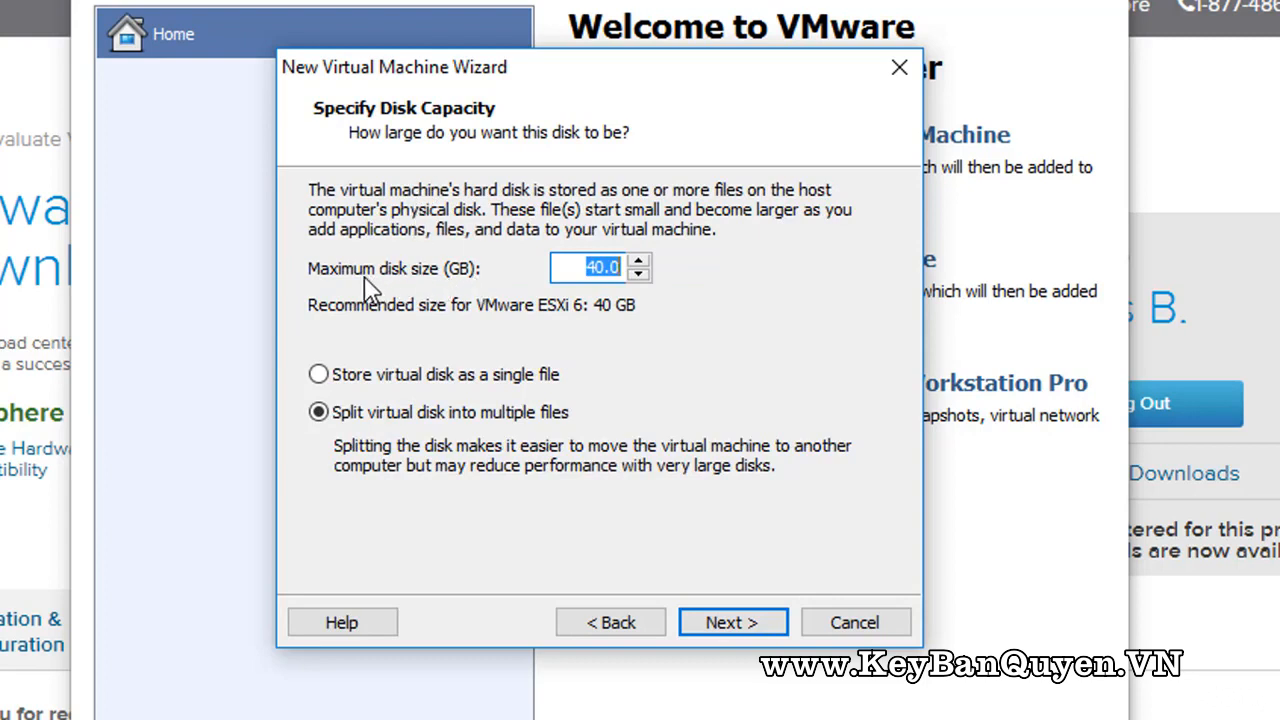
# Step: Set the maximum disk size to 50 GB with the virtual disk split into multiple files, and continue to the summary
pyautogui.click(597, 268)
pyautogui.click(641, 260)
pyautogui.click(641, 259)
pyautogui.click(641, 259)
pyautogui.click(640, 273)
pyautogui.click(640, 273)
pyautogui.click(640, 273)
pyautogui.click(640, 273)
pyautogui.click(640, 273)
pyautogui.click(640, 273)
pyautogui.click(640, 261)
pyautogui.click(640, 261)
pyautogui.click(640, 261)
pyautogui.click(640, 261)
pyautogui.click(640, 261)
pyautogui.click(638, 262)
pyautogui.click(638, 262)
pyautogui.click(638, 262)
pyautogui.click(638, 262)
pyautogui.click(757, 625)
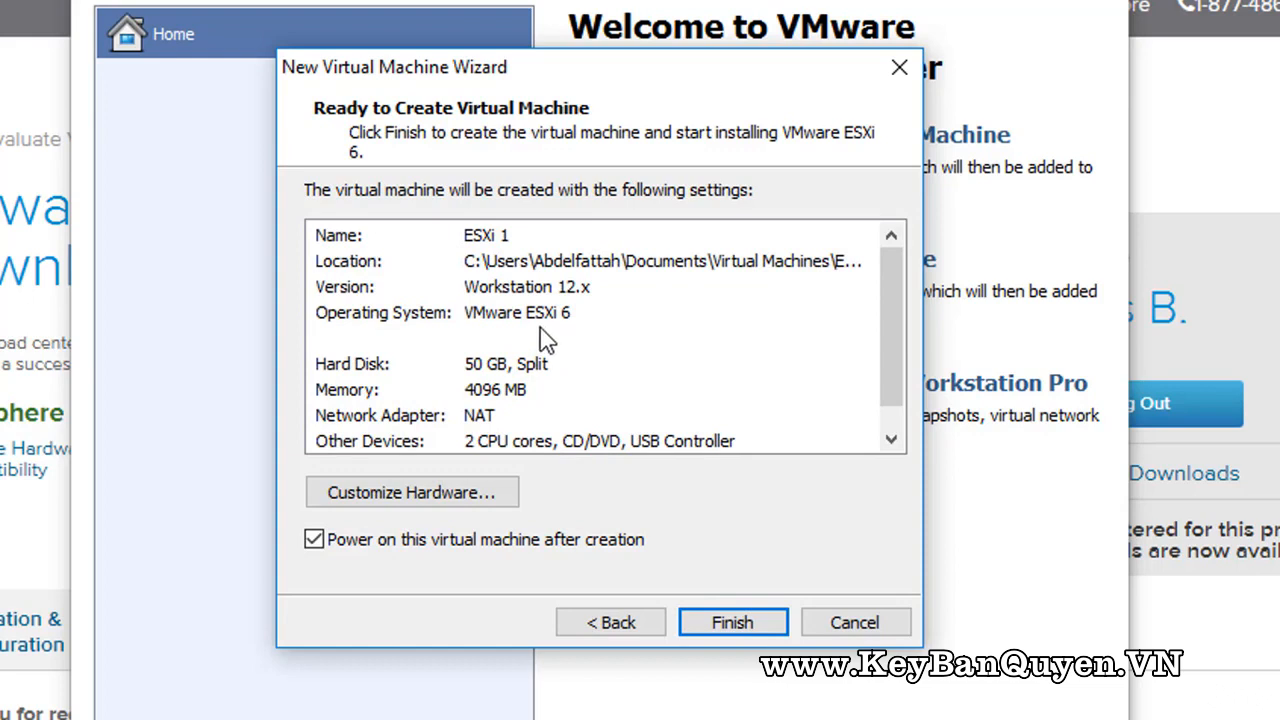
# Step: Review the virtual machine summary: name, location, version, operating system, hard disk, memory, network adapter and other devices
pyautogui.click(490, 238)
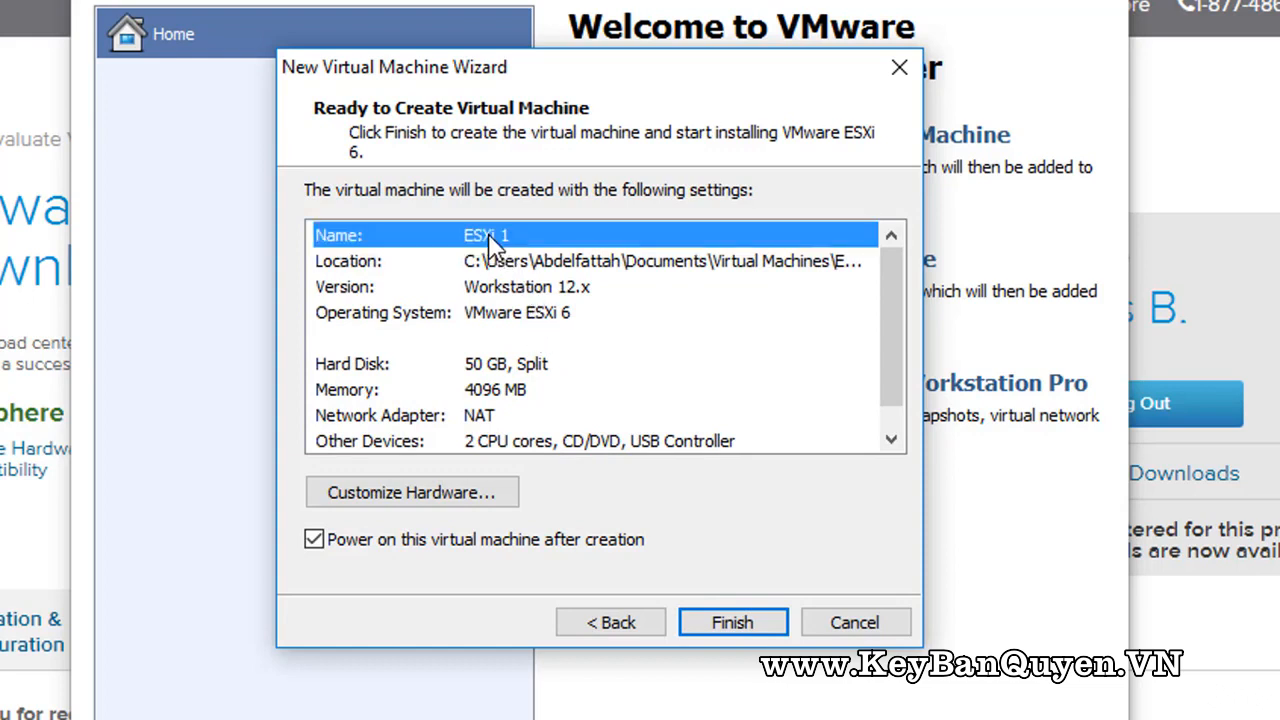
pyautogui.click(514, 263)
pyautogui.click(514, 290)
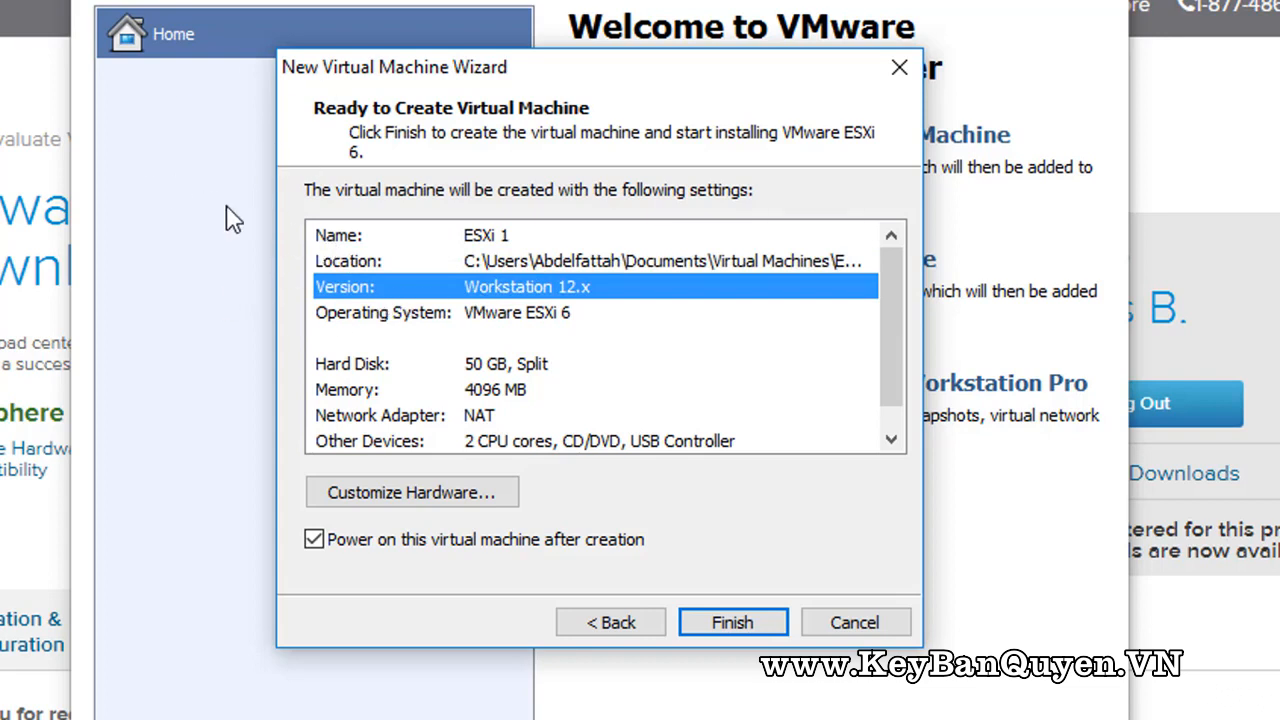
pyautogui.click(555, 316)
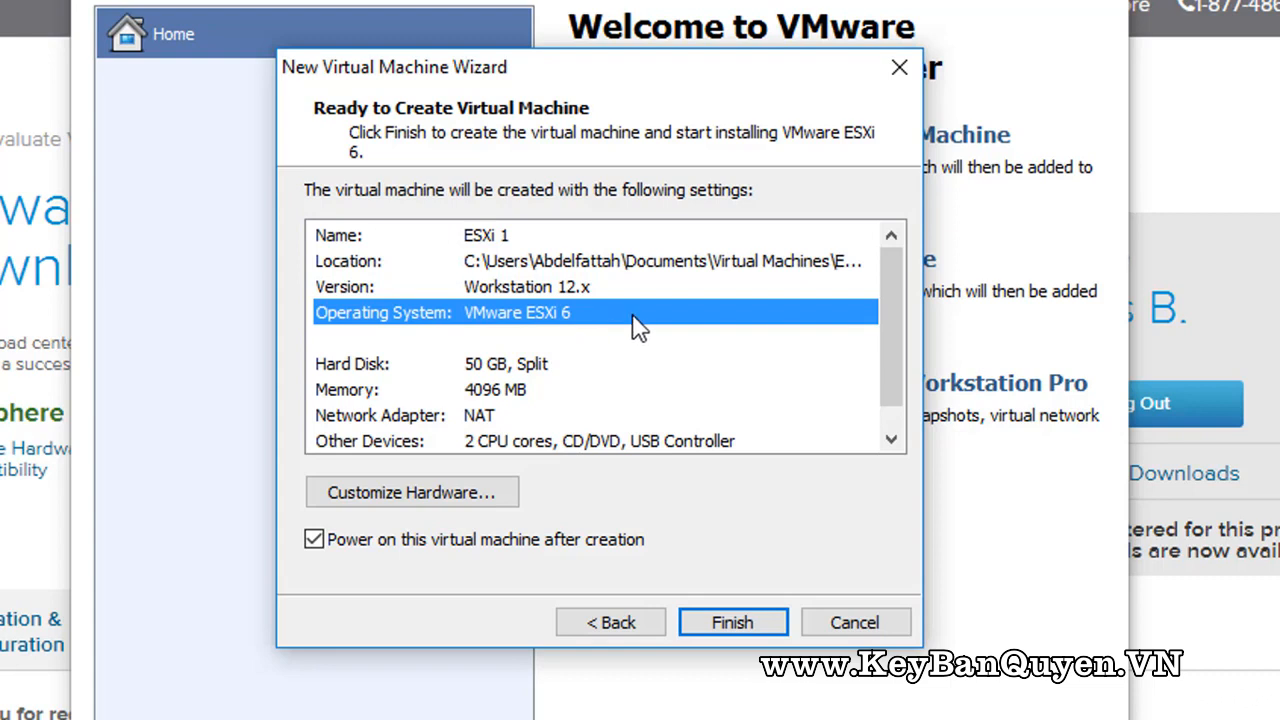
pyautogui.click(546, 366)
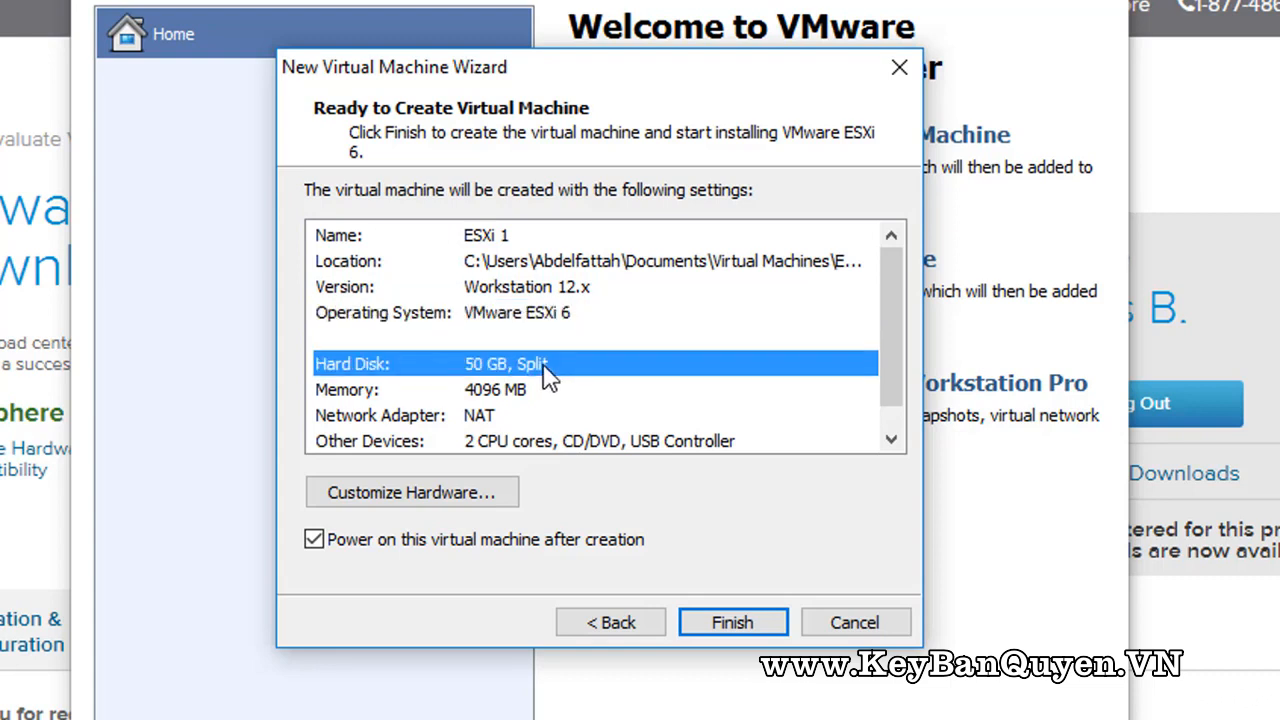
pyautogui.click(405, 392)
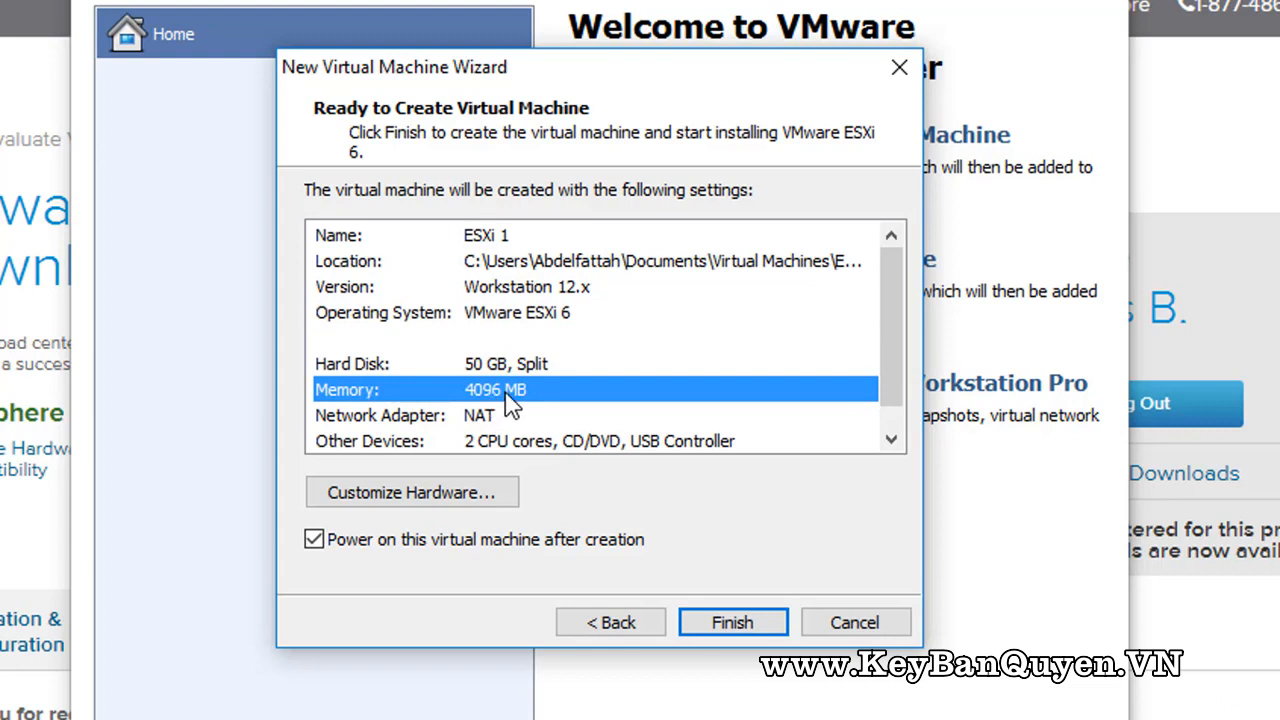
pyautogui.scroll(-1, 511, 380)
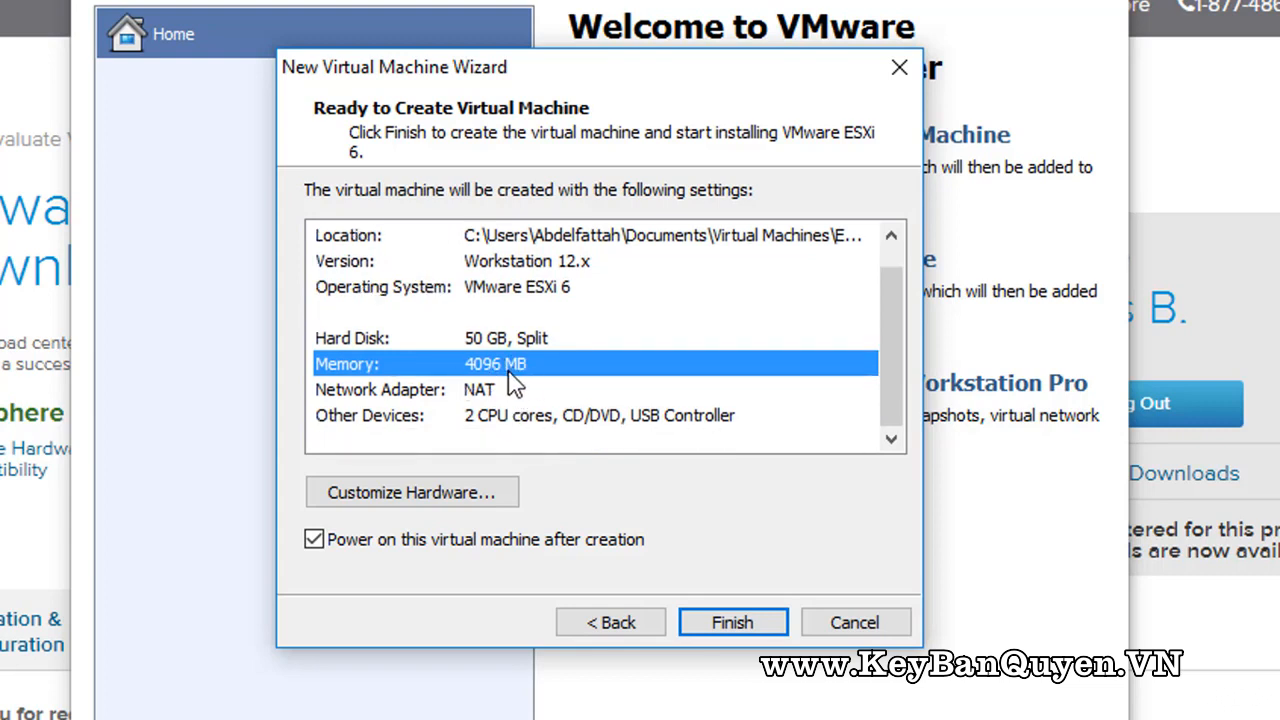
pyautogui.click(458, 392)
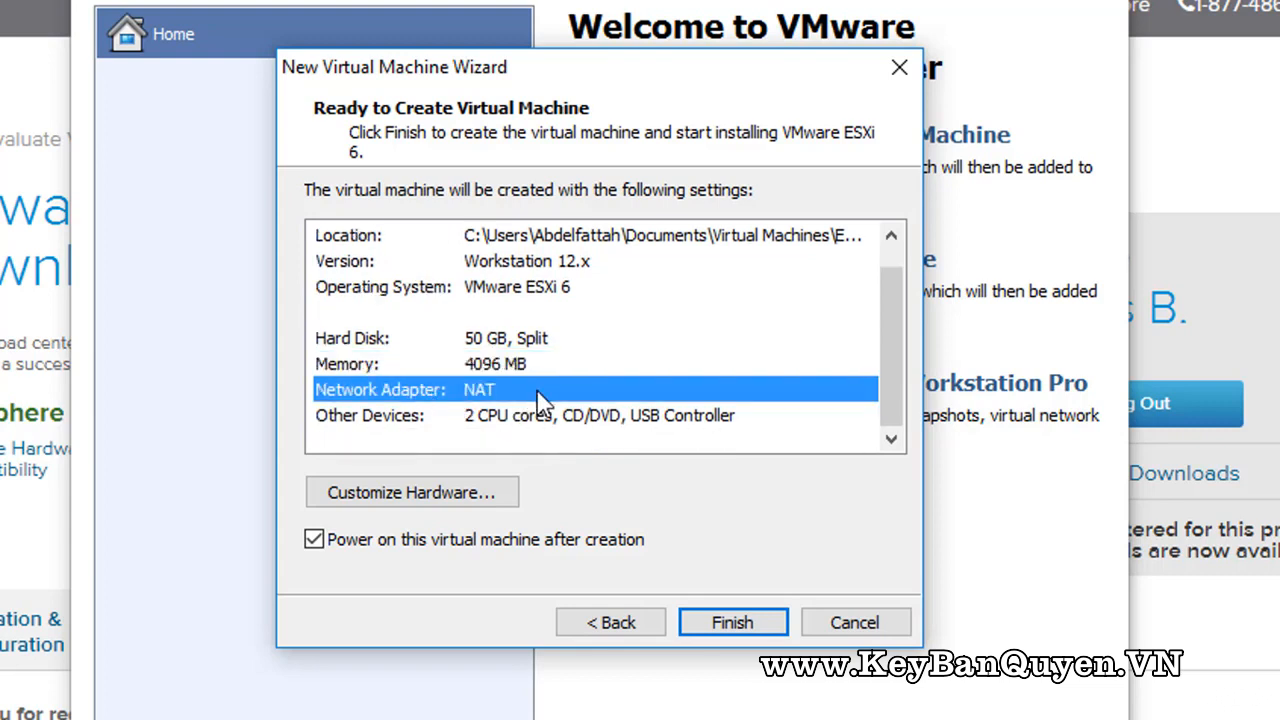
pyautogui.click(500, 420)
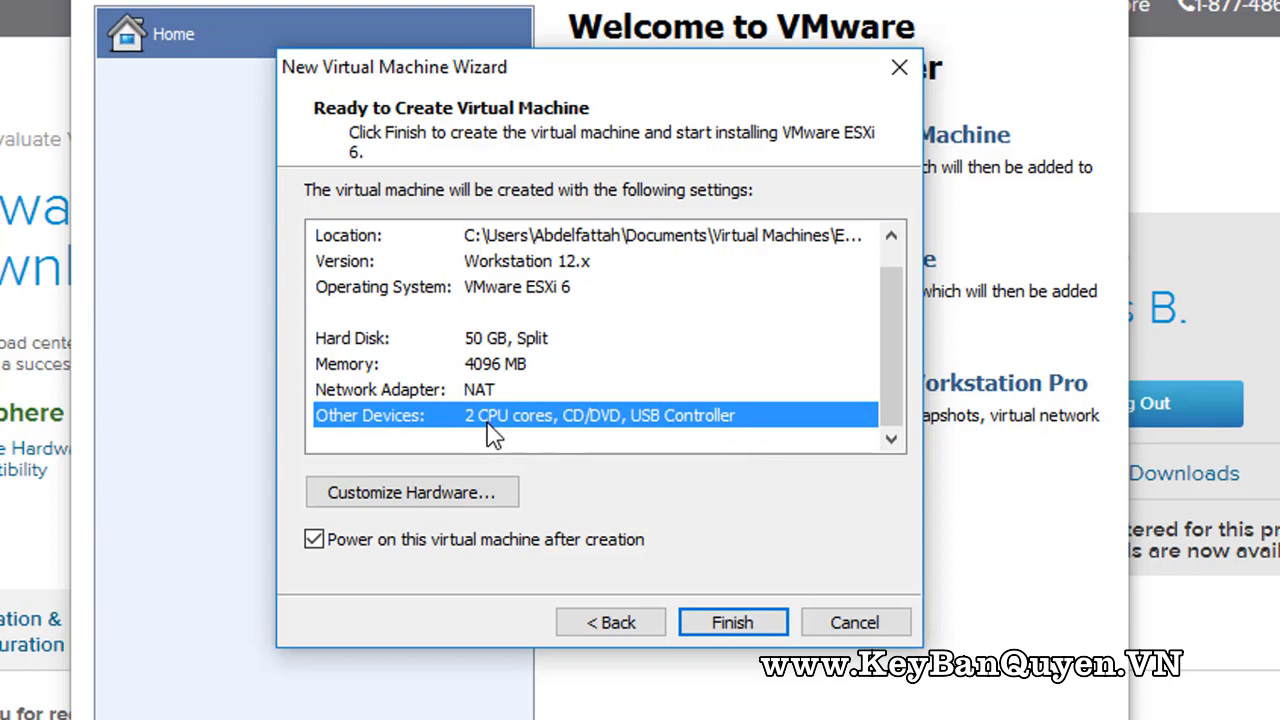
pyautogui.click(502, 368)
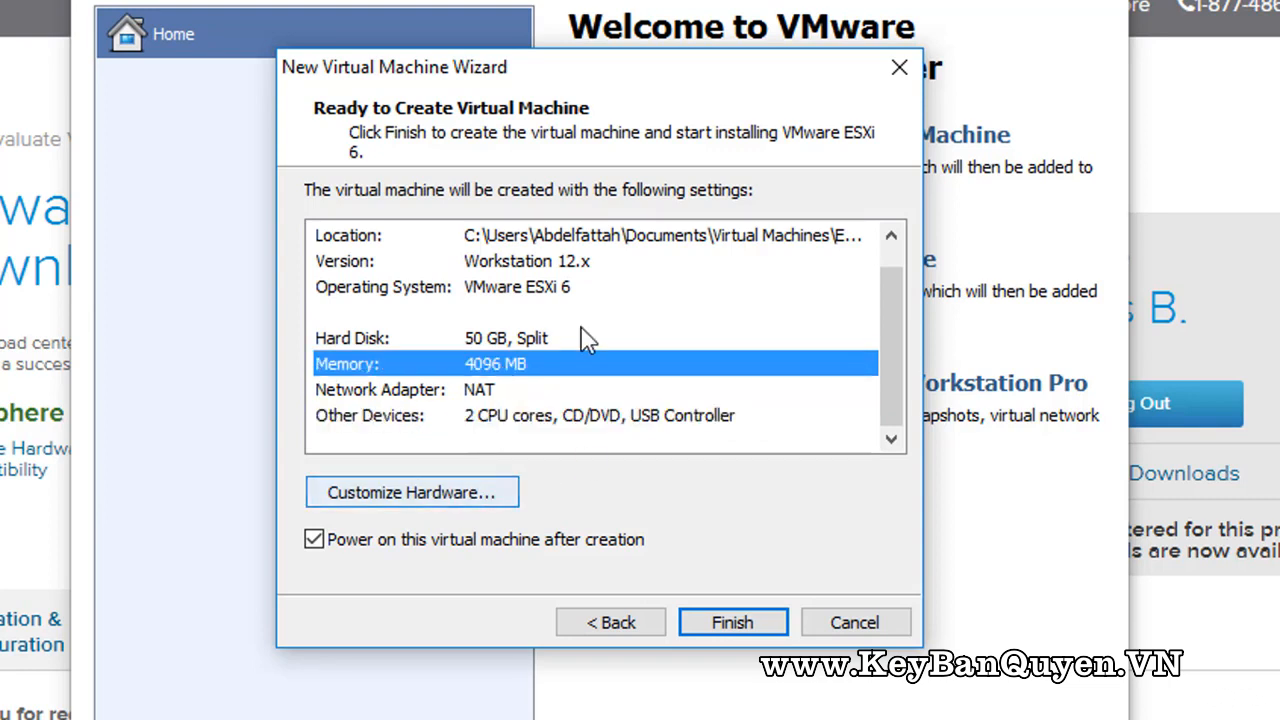
# Step: Open the hardware customization, try 65536 MB of memory, and set the memory back to 4096 MB
pyautogui.click(466, 507)
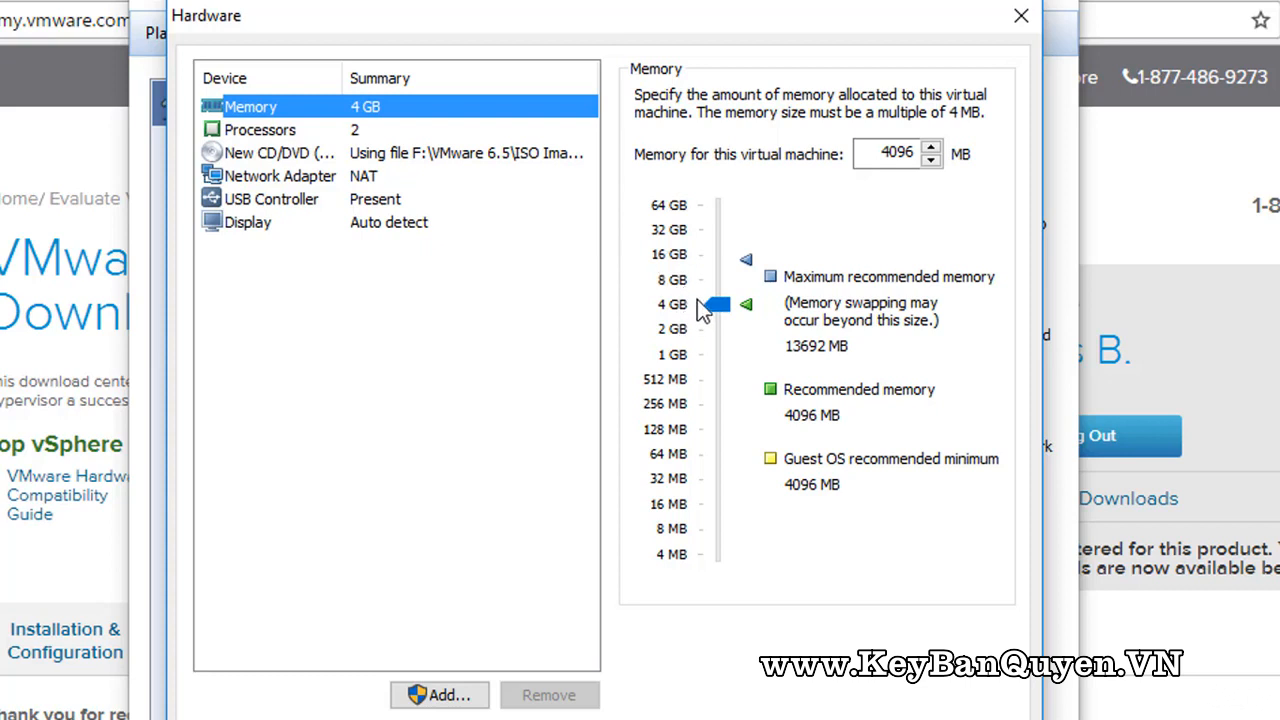
pyautogui.moveTo(707, 307); pyautogui.dragTo(727, 200)
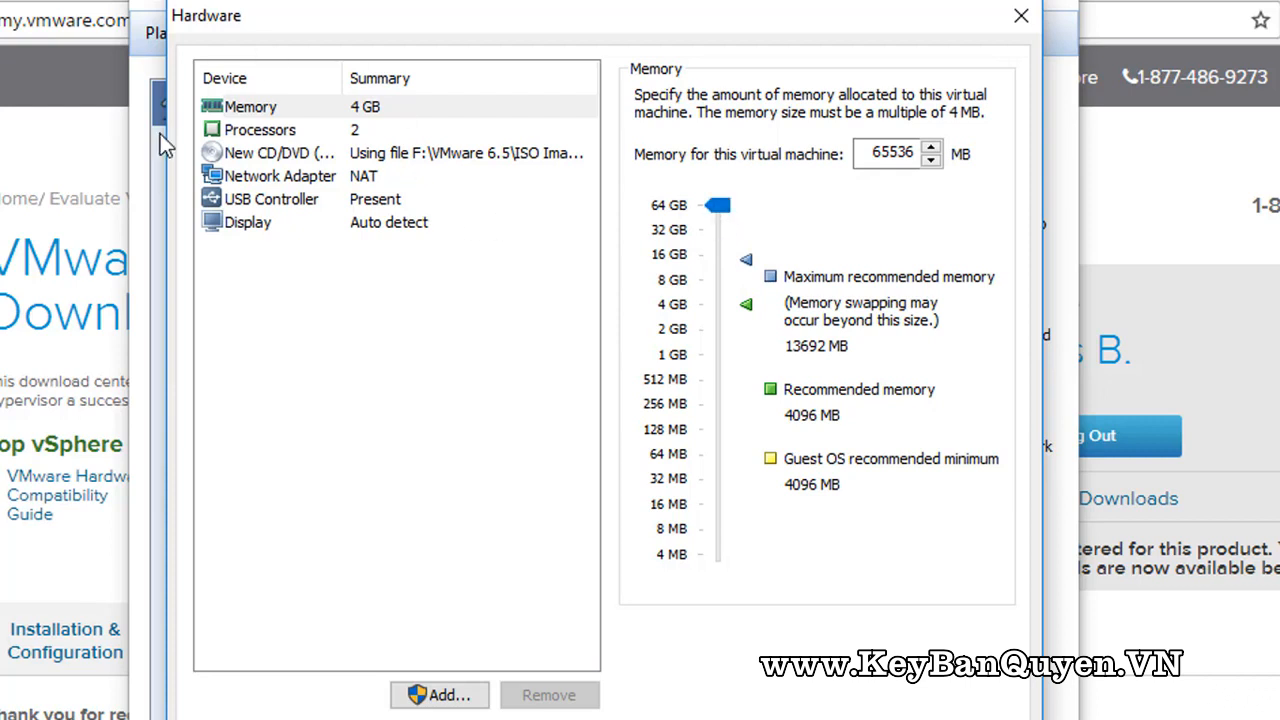
pyautogui.moveTo(377, 14); pyautogui.dragTo(722, 40)
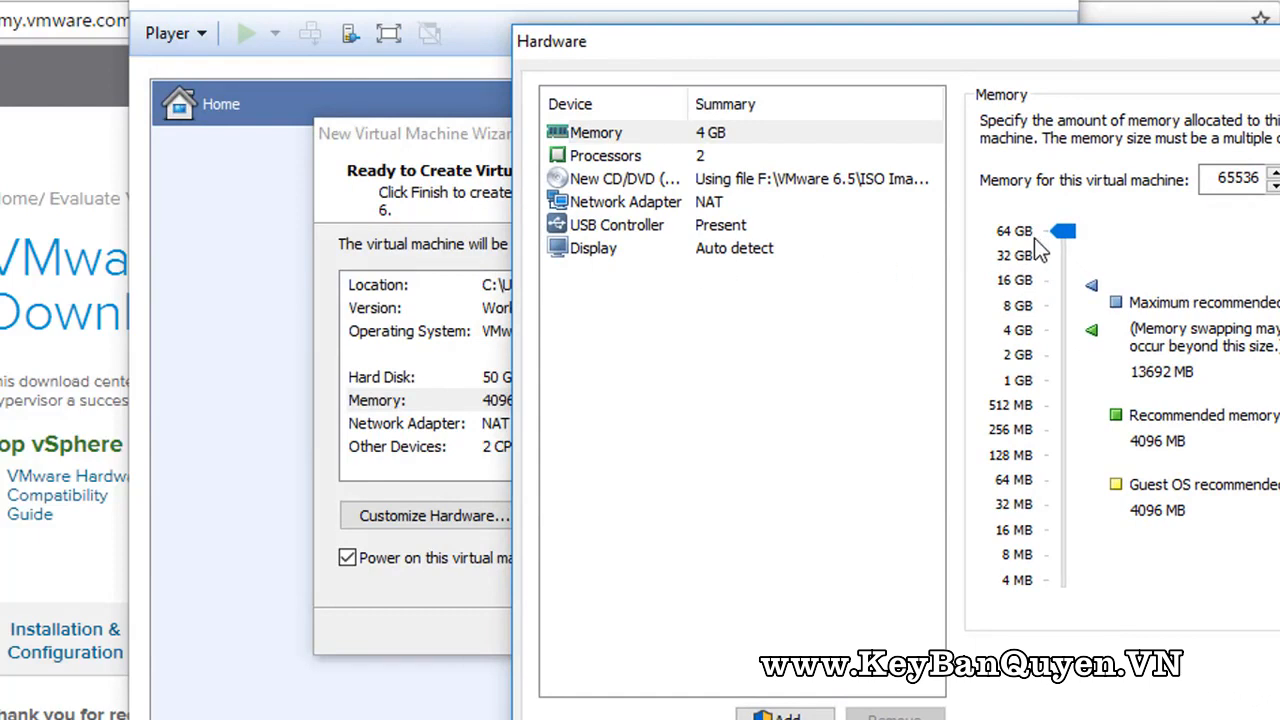
pyautogui.moveTo(1015, 54); pyautogui.dragTo(794, 54)
pyautogui.moveTo(841, 236); pyautogui.dragTo(849, 319)
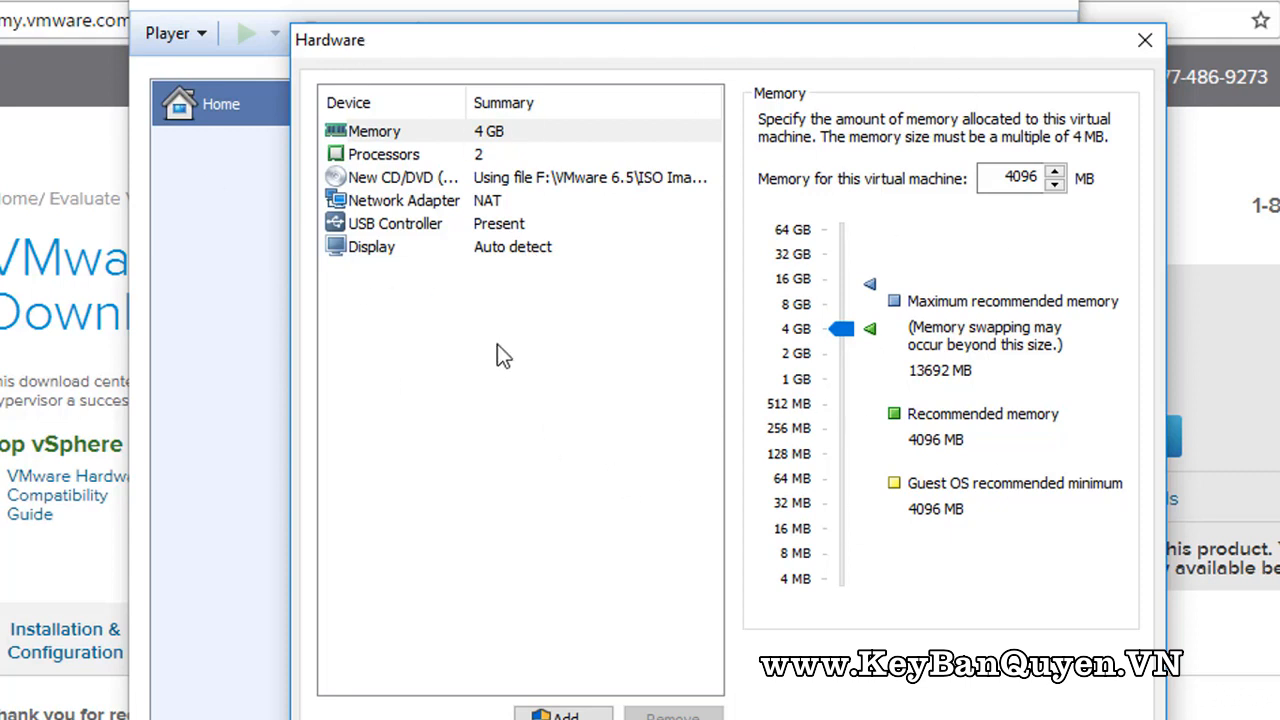
# Step: Try 6 and 4 processor cores for the virtual machine, and set the number of cores back to 2
pyautogui.click(540, 156)
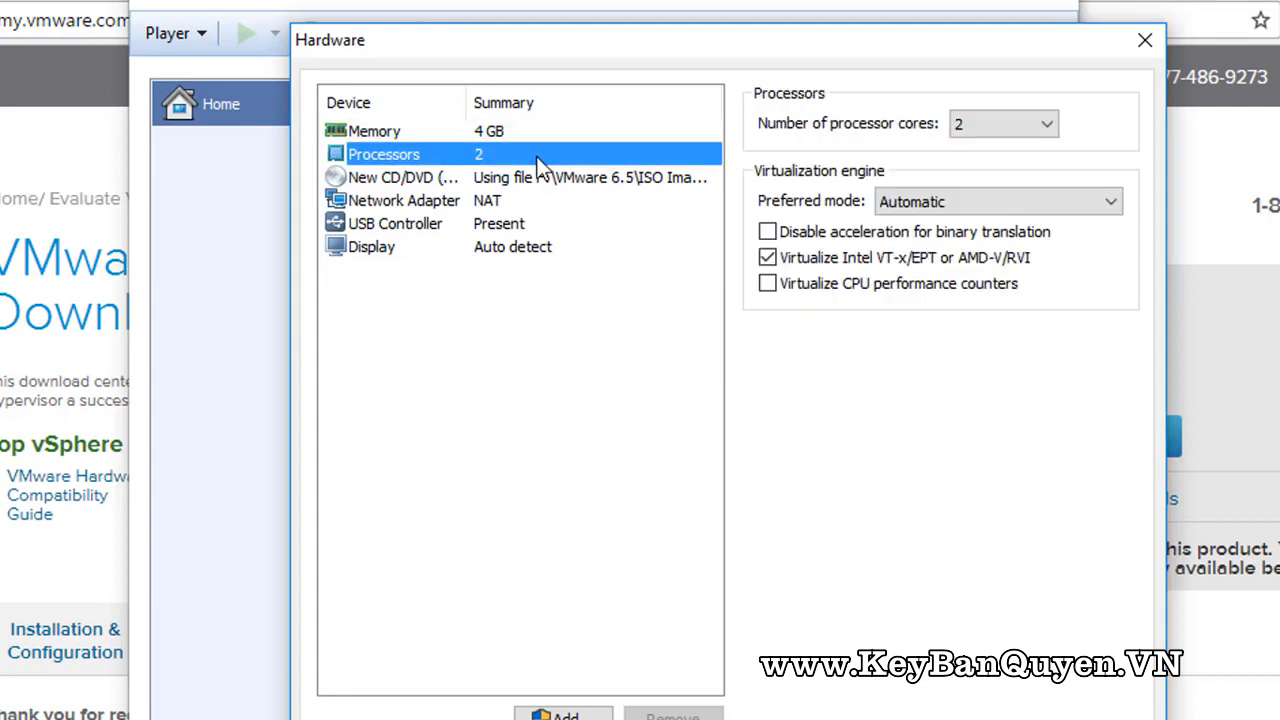
pyautogui.click(1030, 125)
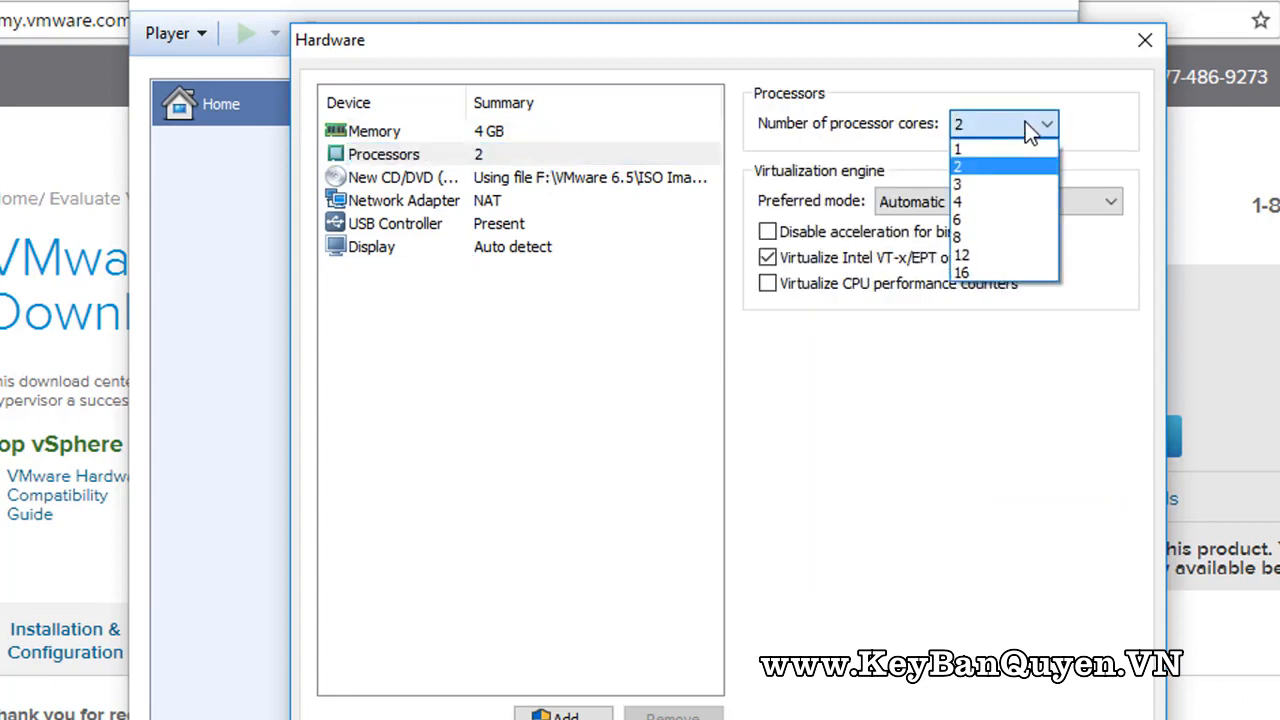
pyautogui.click(991, 217)
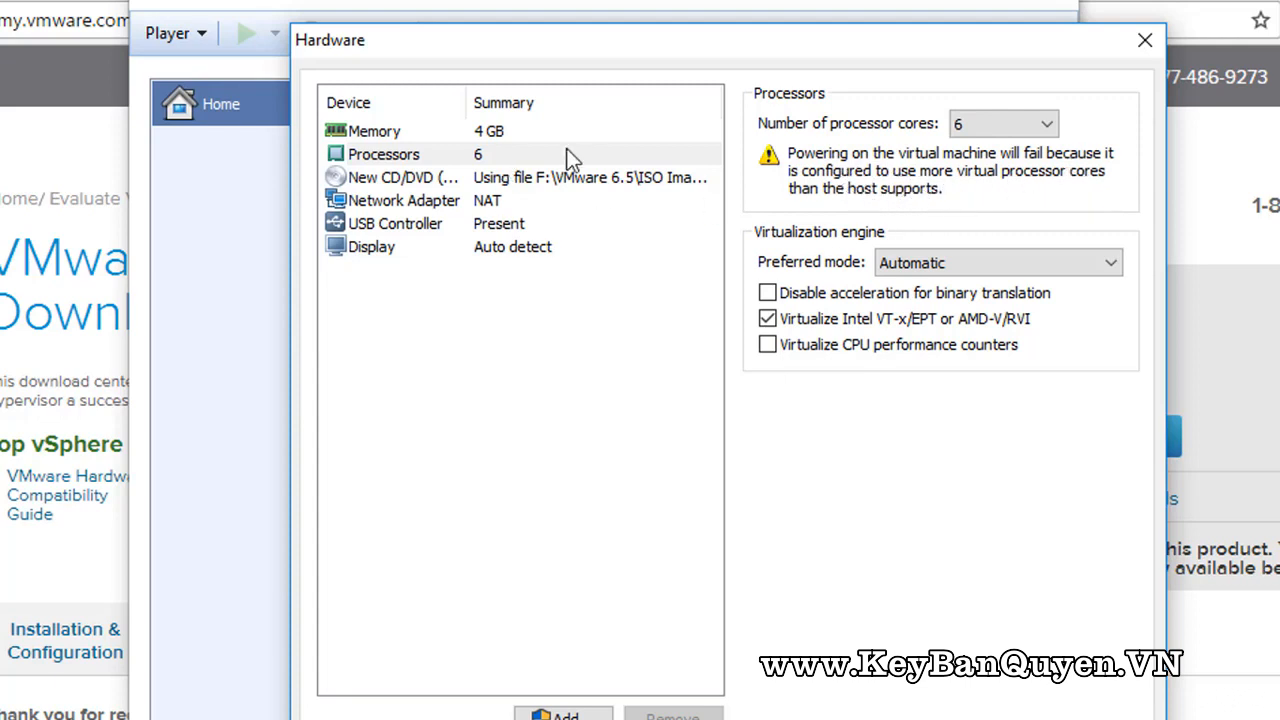
pyautogui.click(995, 124)
pyautogui.click(987, 204)
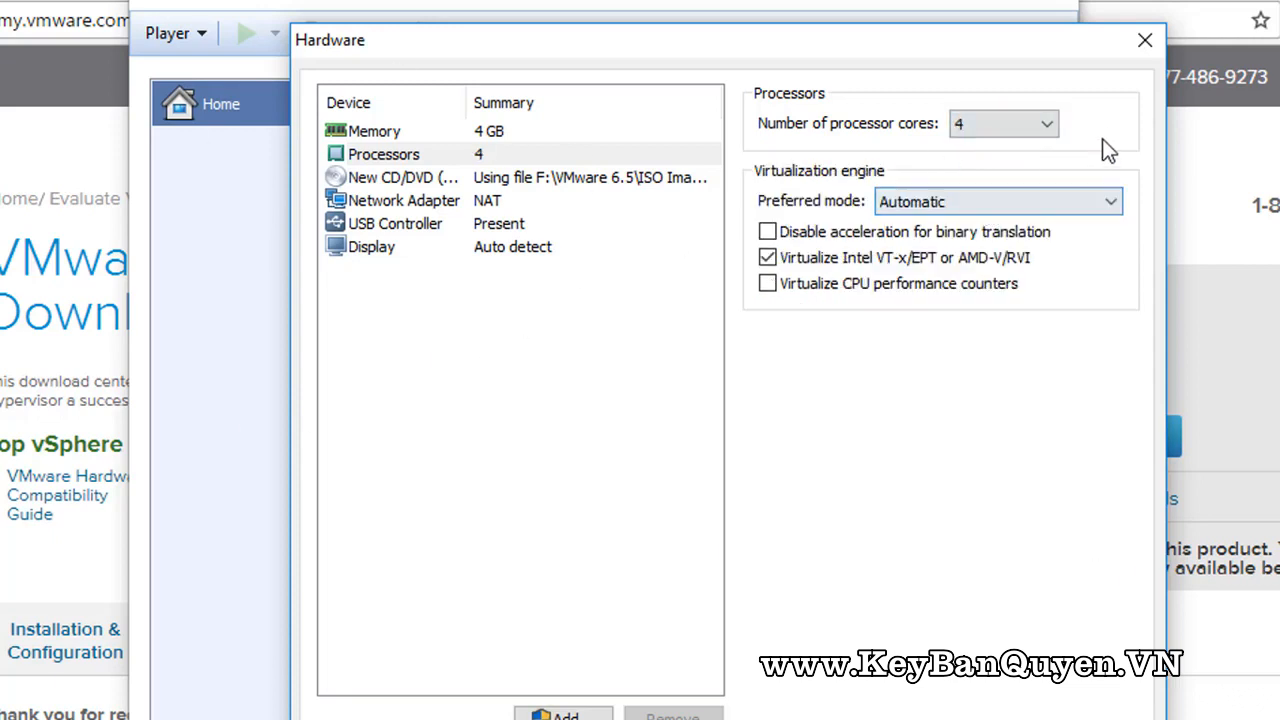
pyautogui.click(1018, 126)
pyautogui.click(1007, 166)
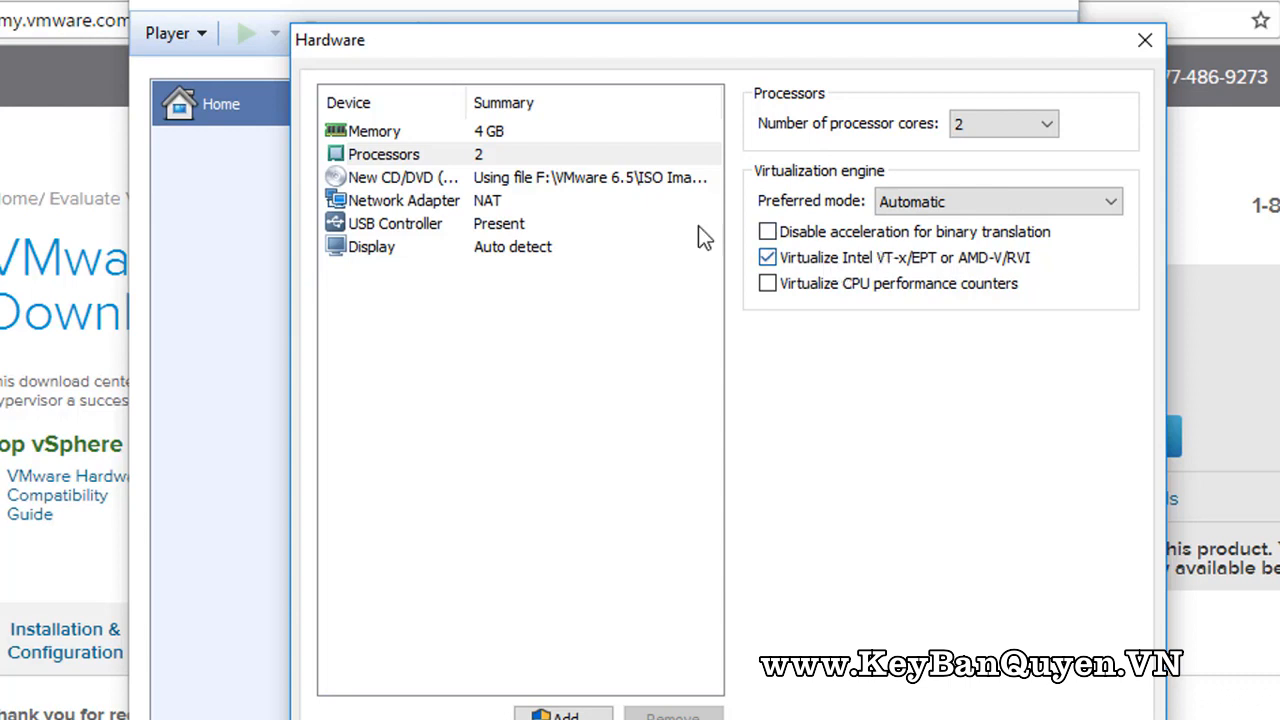
# Step: Check the CD/DVD drive's ISO connection settings, and set the network adapter to Bridged after comparing it with NAT
pyautogui.click(612, 180)
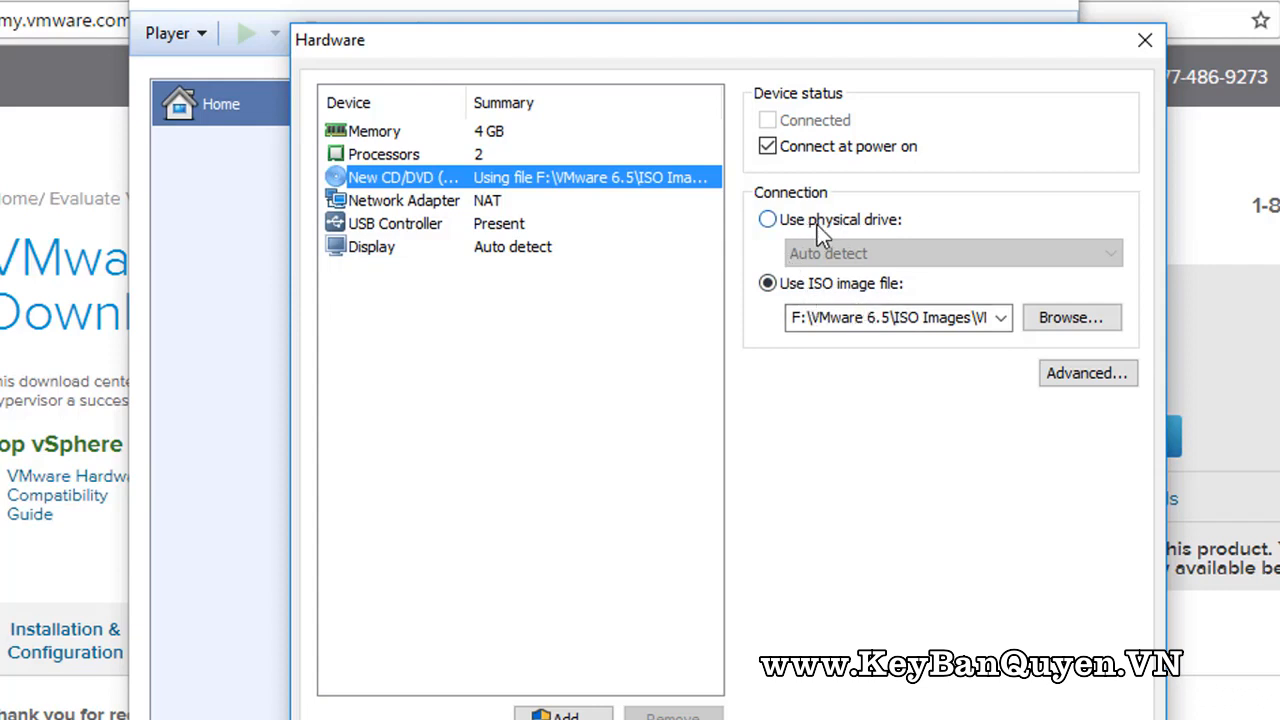
pyautogui.click(501, 198)
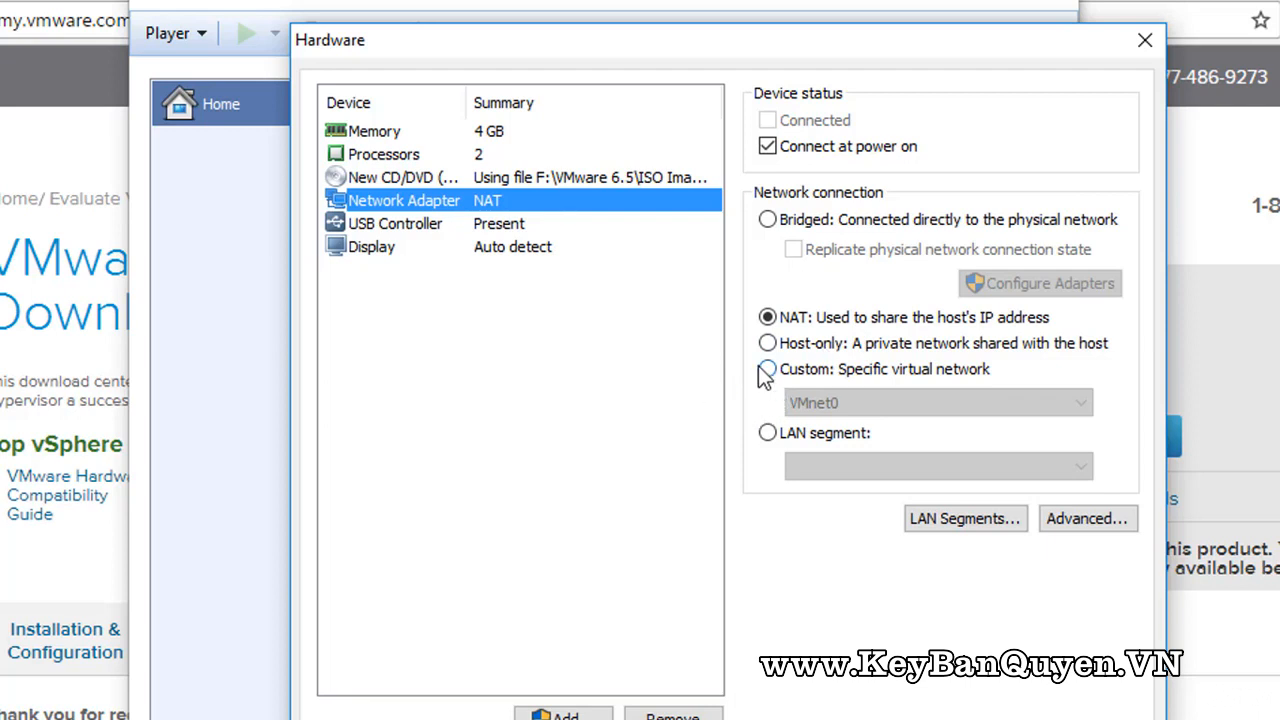
pyautogui.click(767, 220)
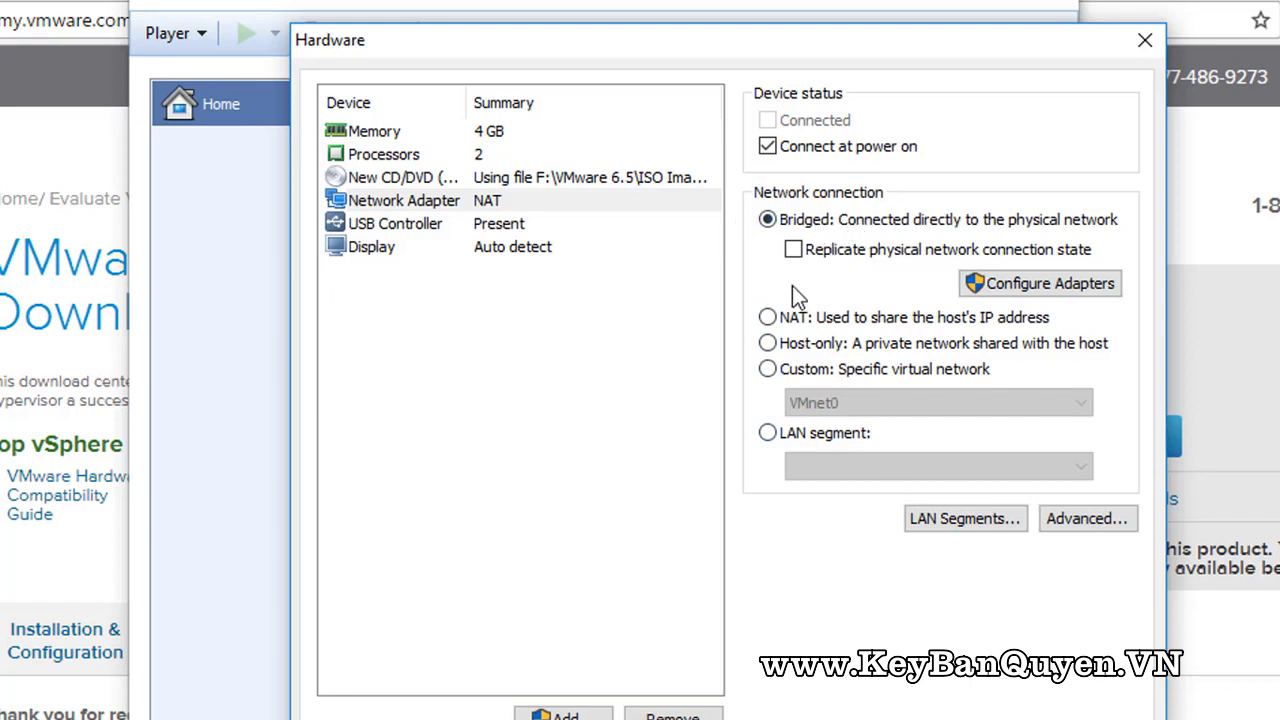
pyautogui.click(801, 315)
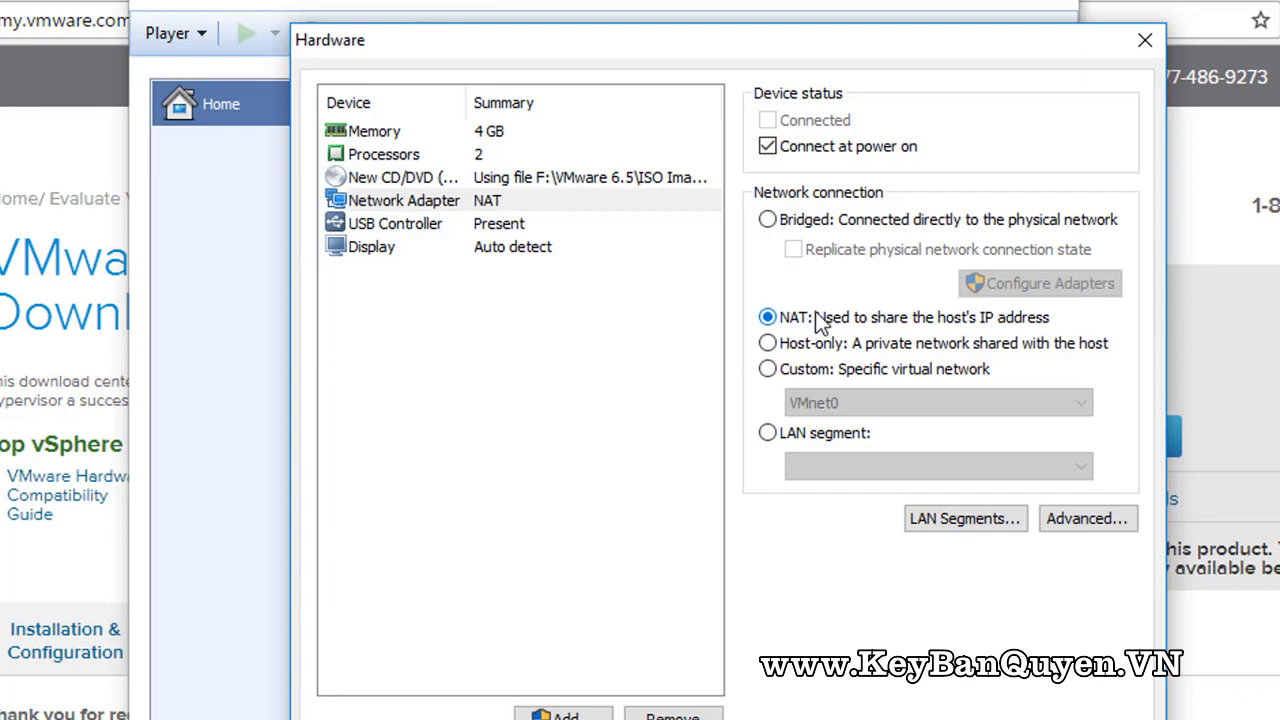
pyautogui.click(790, 226)
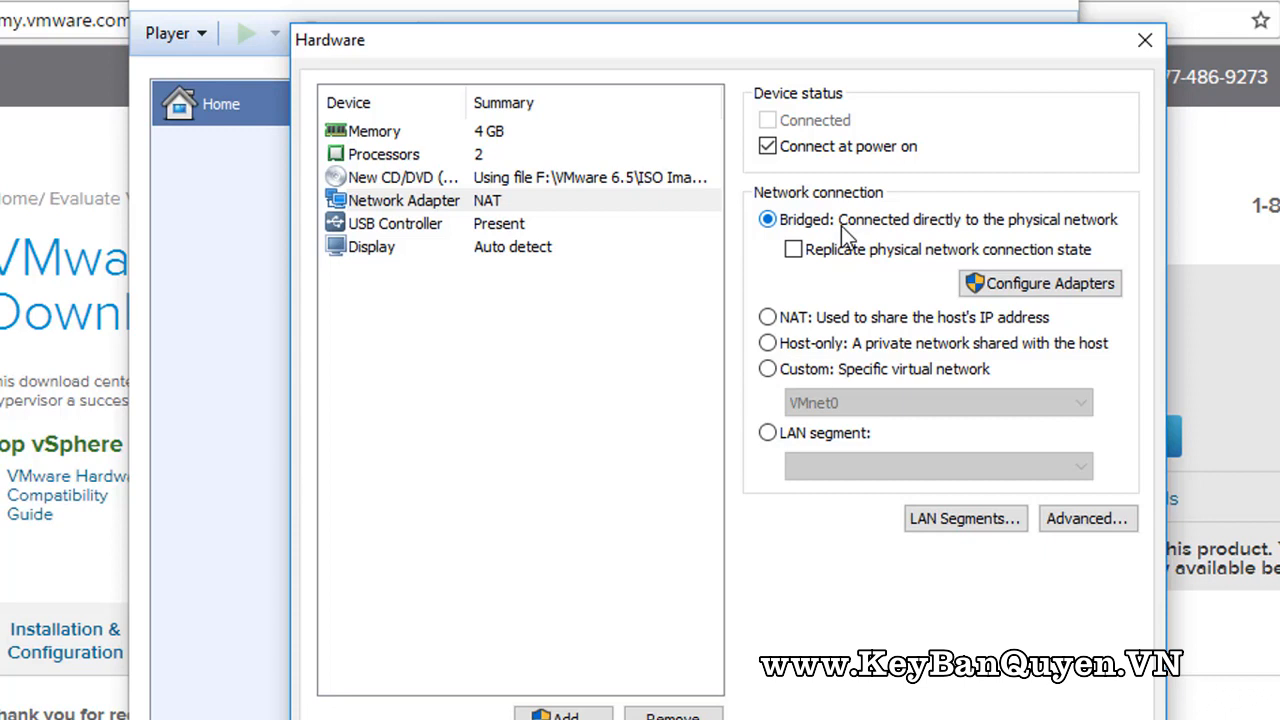
# Step: Look over the USB controller and display settings, and create the virtual machine with power-on after creation enabled
pyautogui.click(451, 223)
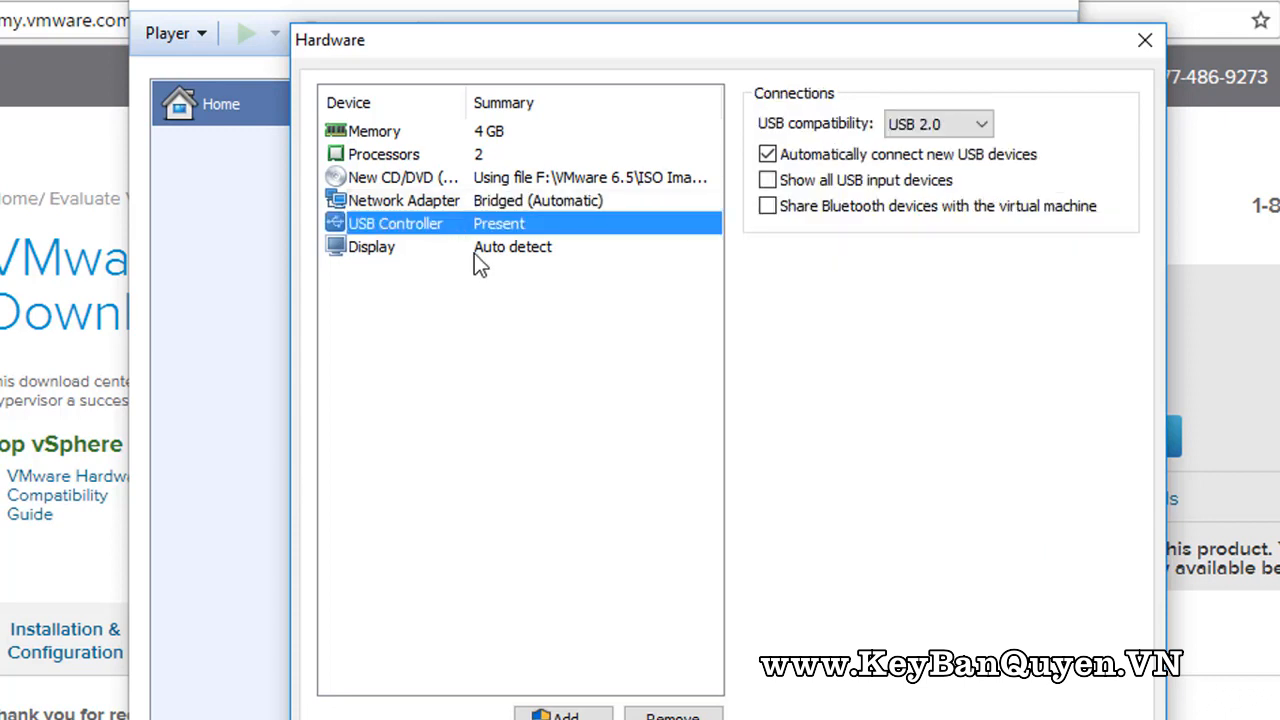
pyautogui.click(476, 252)
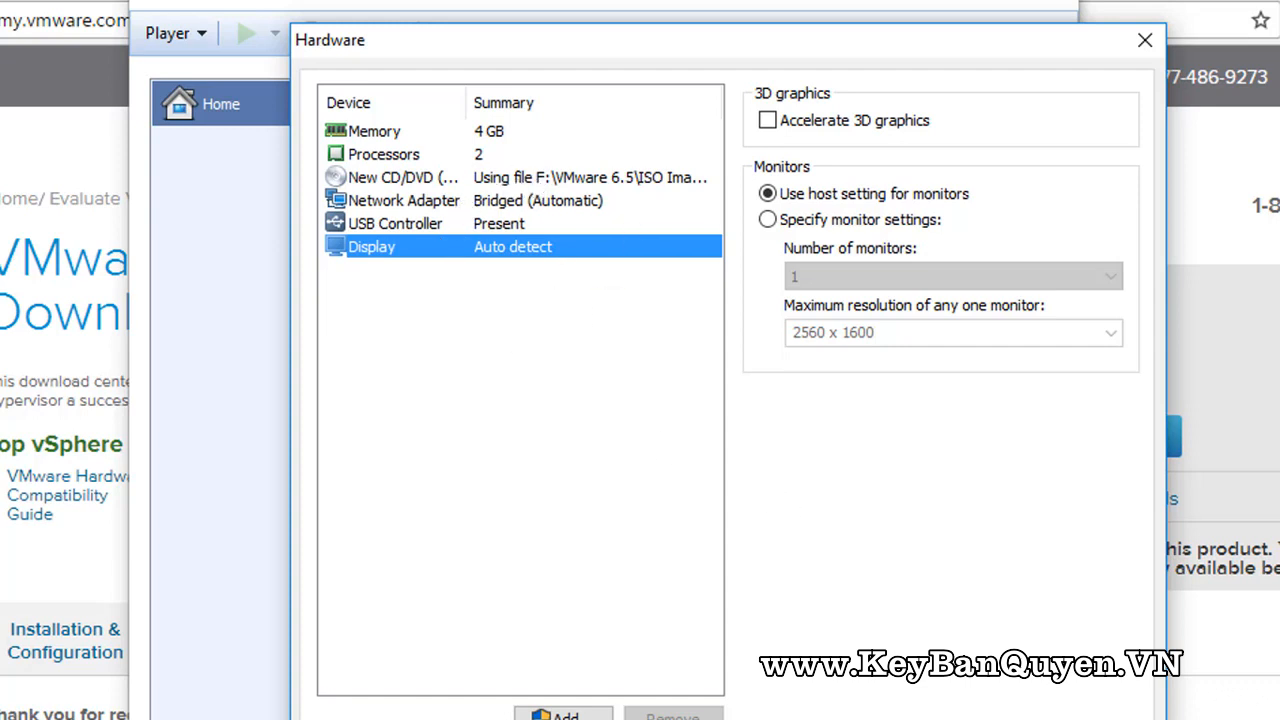
pyautogui.click(990, 719)
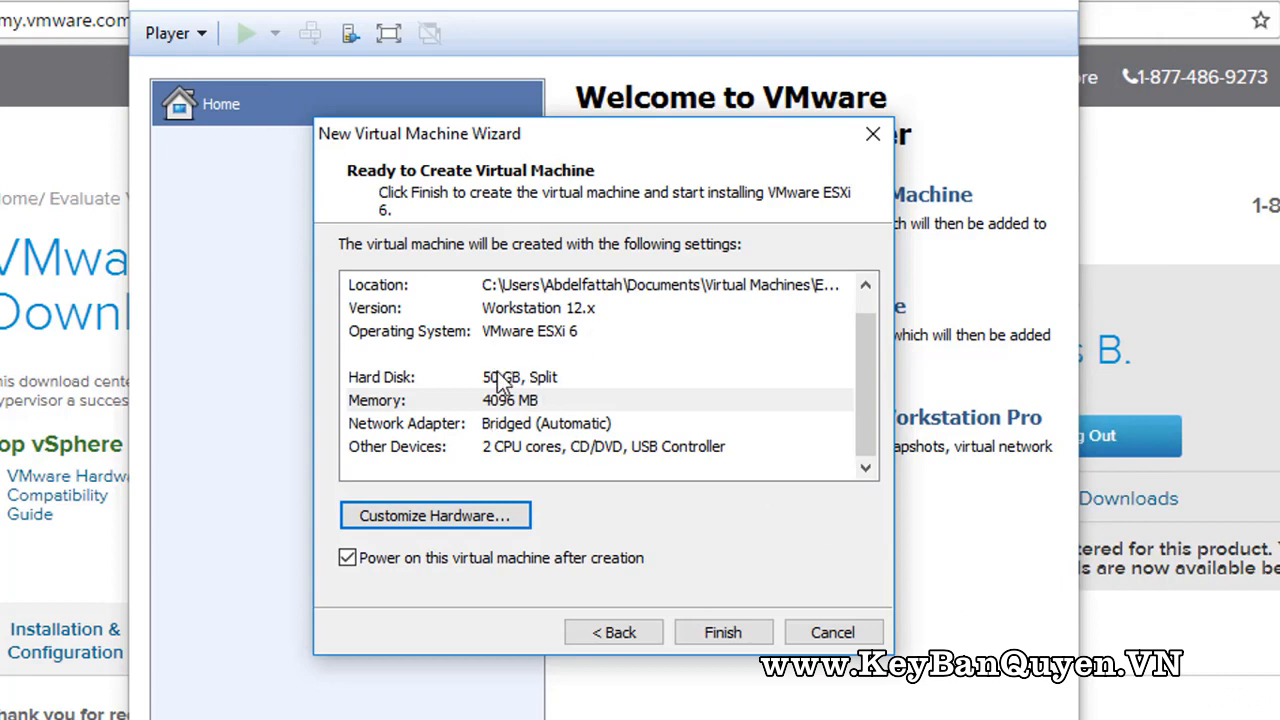
pyautogui.click(741, 640)
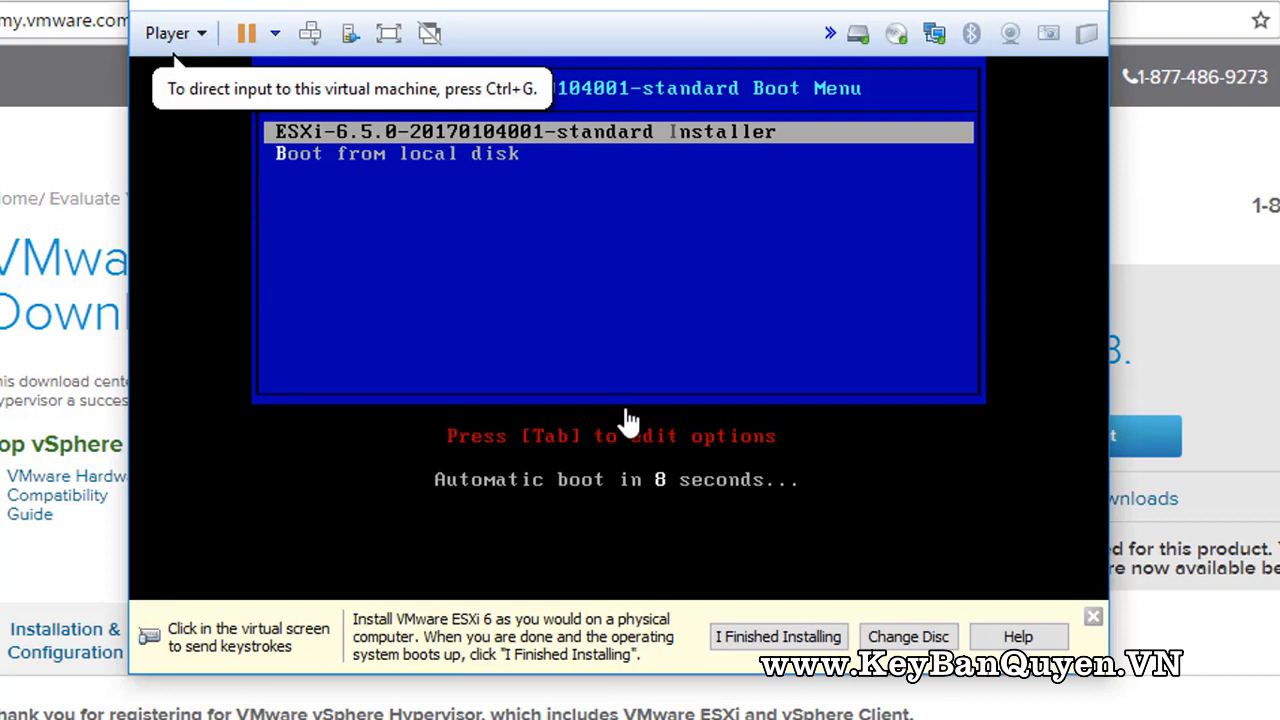
# Step: Direct input to the virtual machine and move between the installer and "Boot from local disk" entries of the boot menu
pyautogui.click(460, 268)
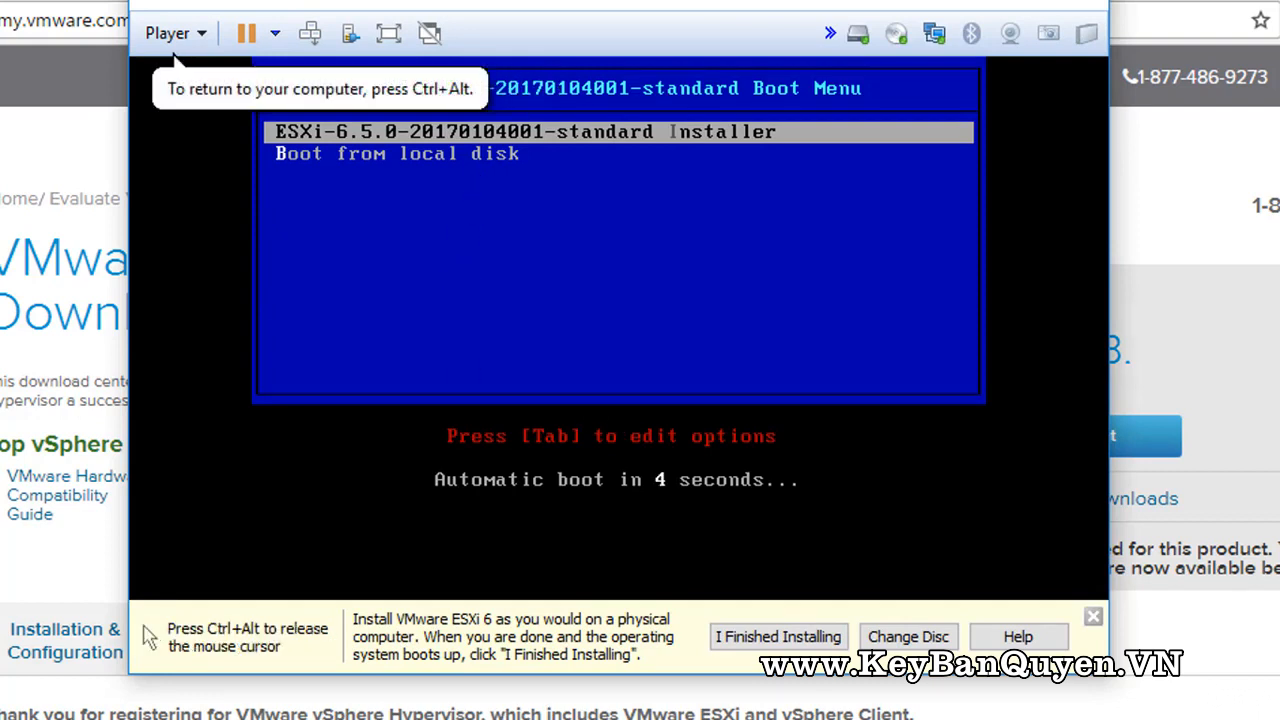
pyautogui.press('Down')
pyautogui.press('Up')
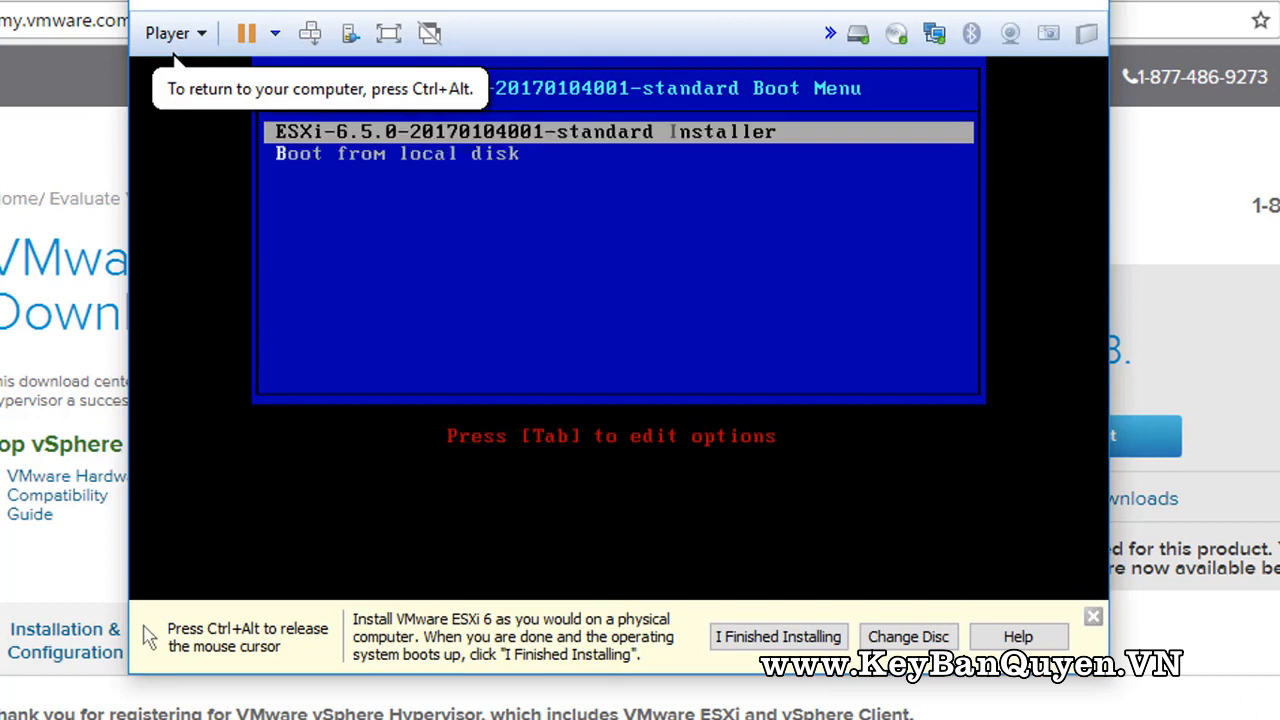
pyautogui.press('Down')
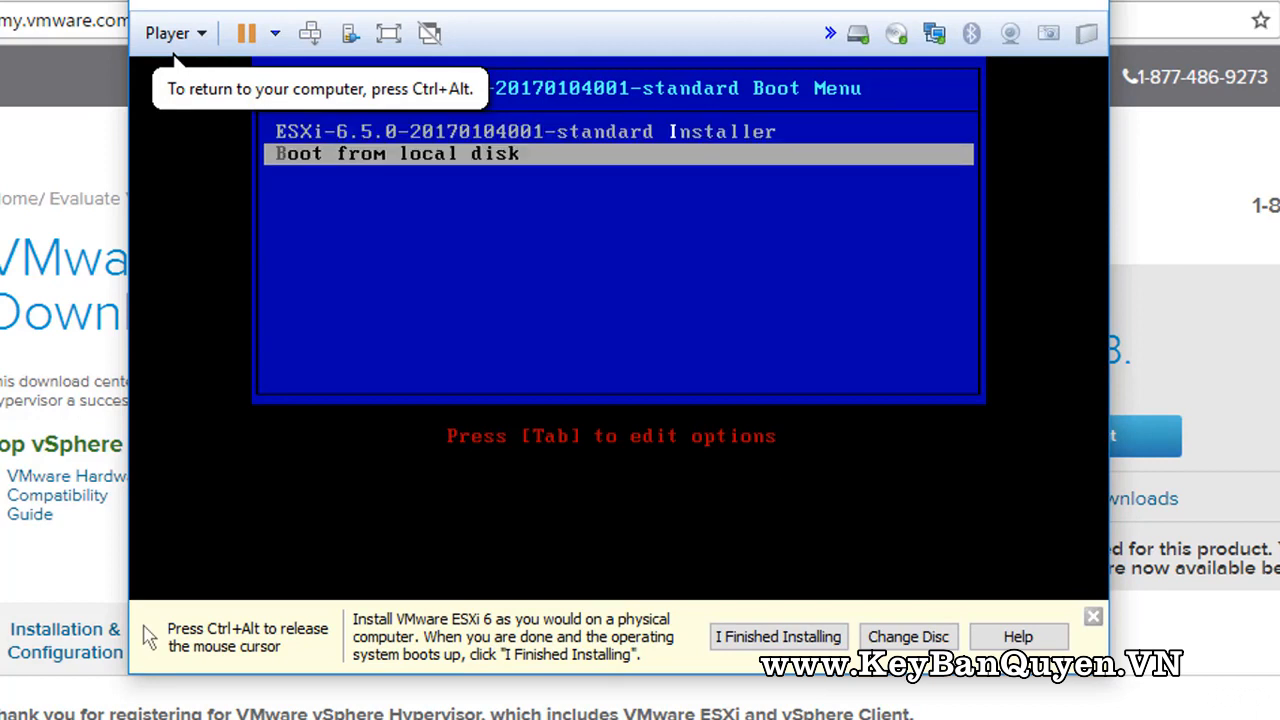